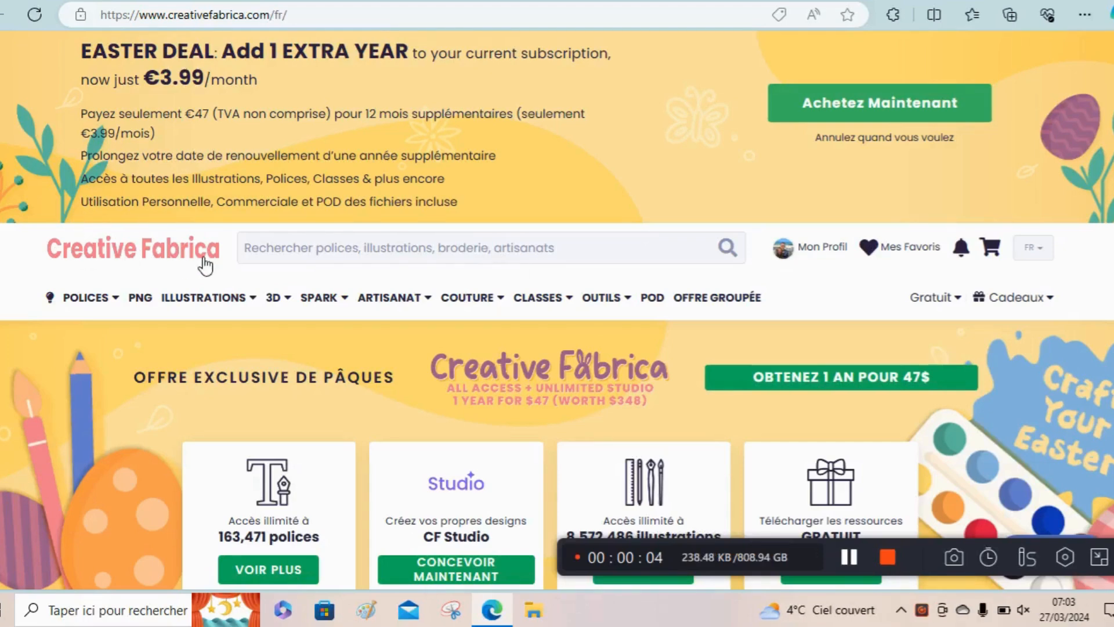
Step: Search Creative Fabrica for "template wrap mug" and open the Cricut Mug Press Mug Wrap Template product
click(286, 253)
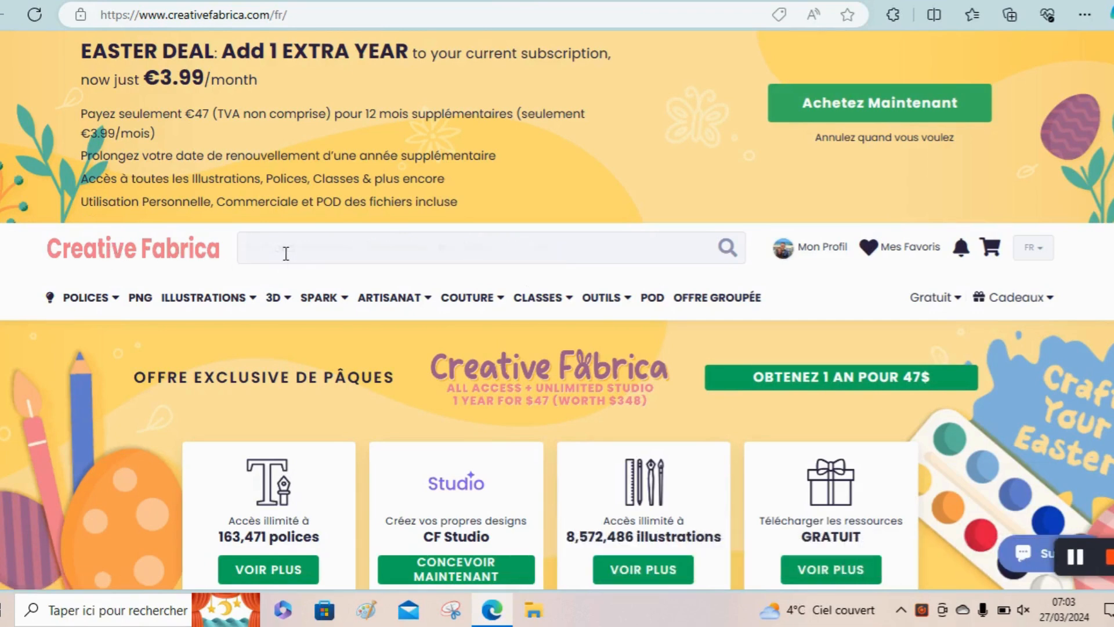
text(template wrap mug)
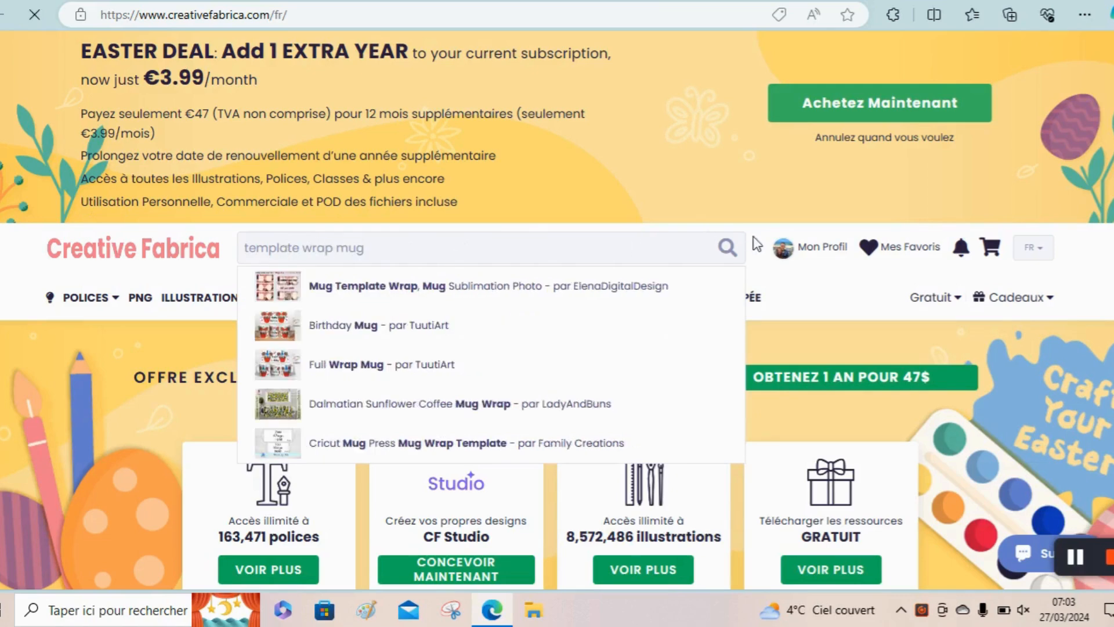
click(726, 248)
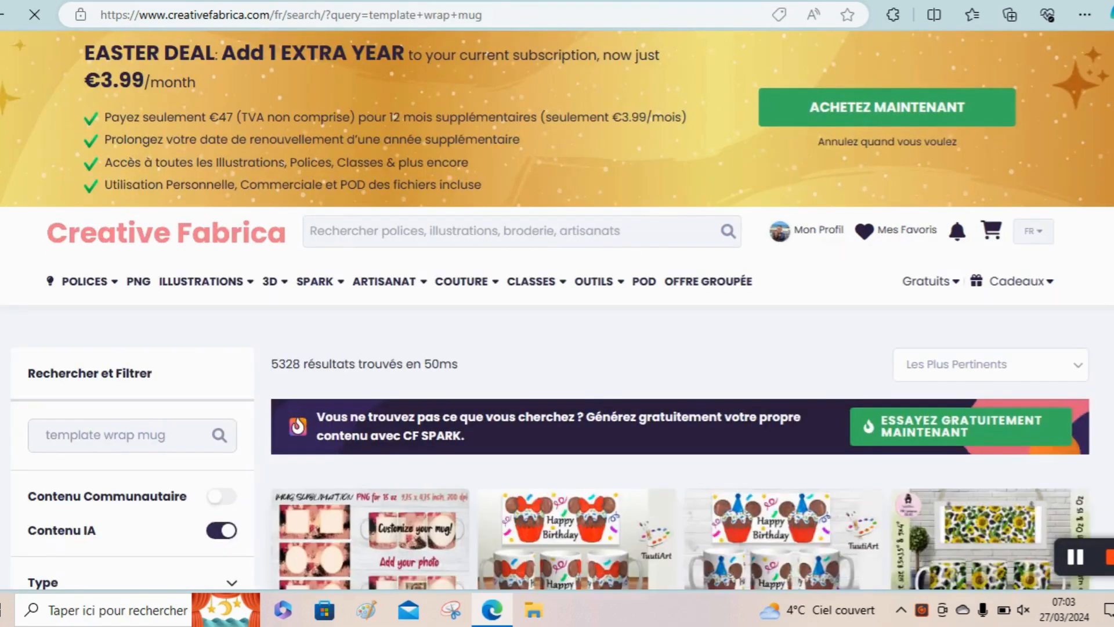
scroll(557, 313, down, 6)
scroll(768, 377, down, 2)
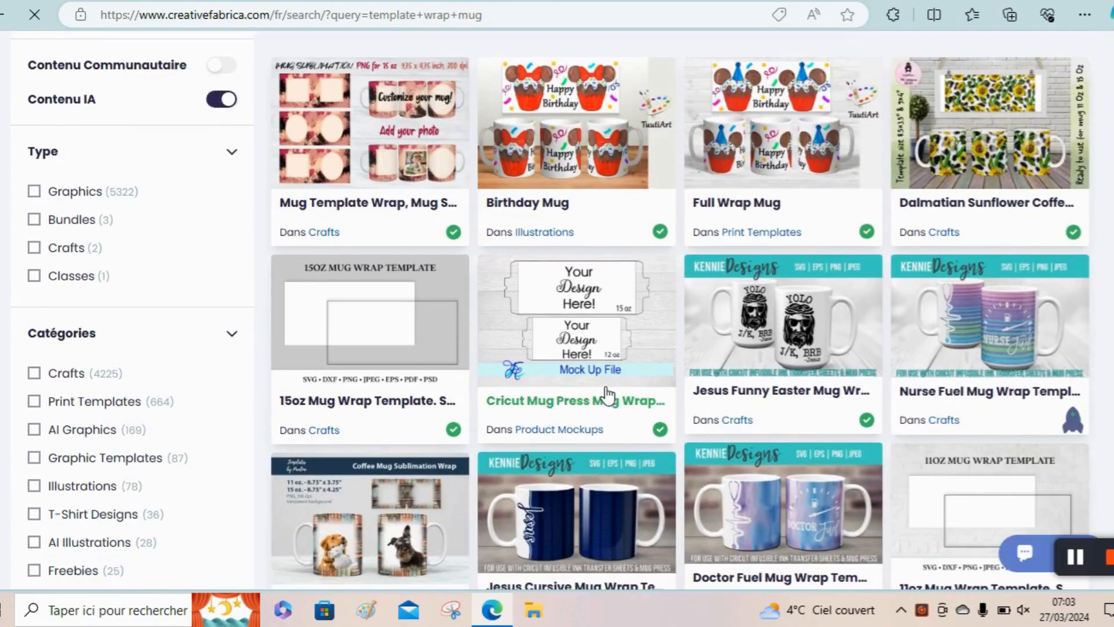
click(594, 366)
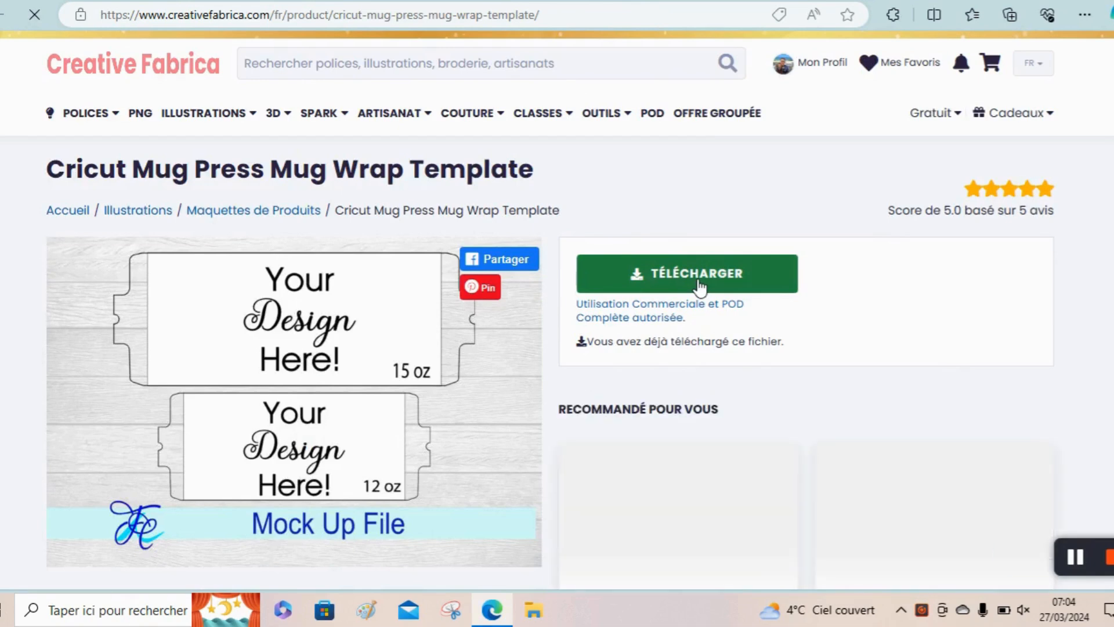
Step: Download the mug wrap template and extract its zip archive into the proposed folder in Downloads
click(699, 284)
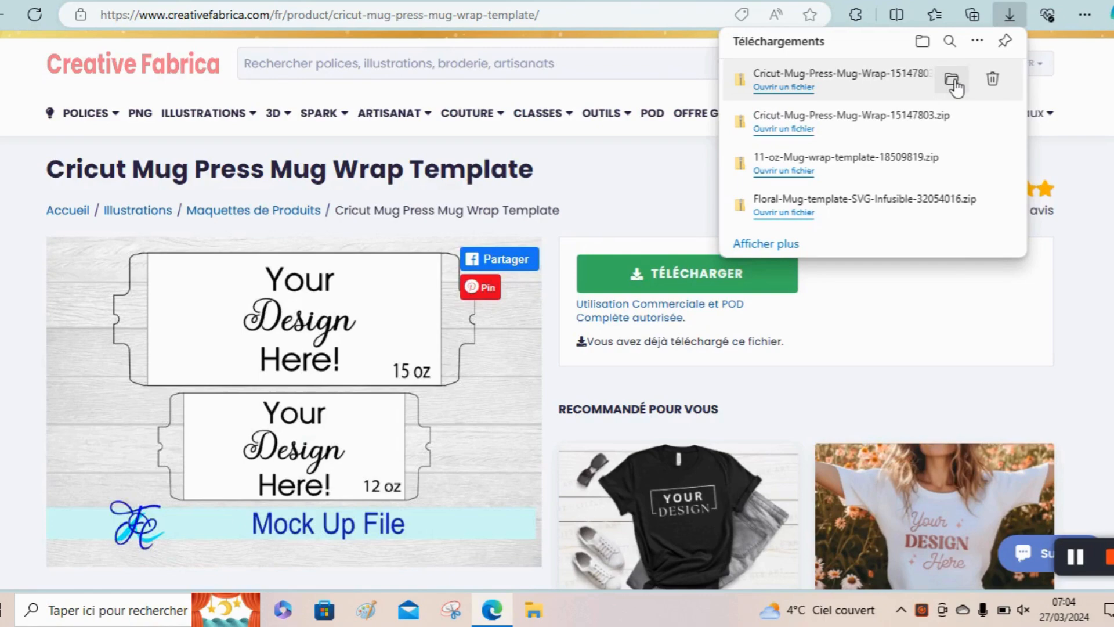
click(952, 81)
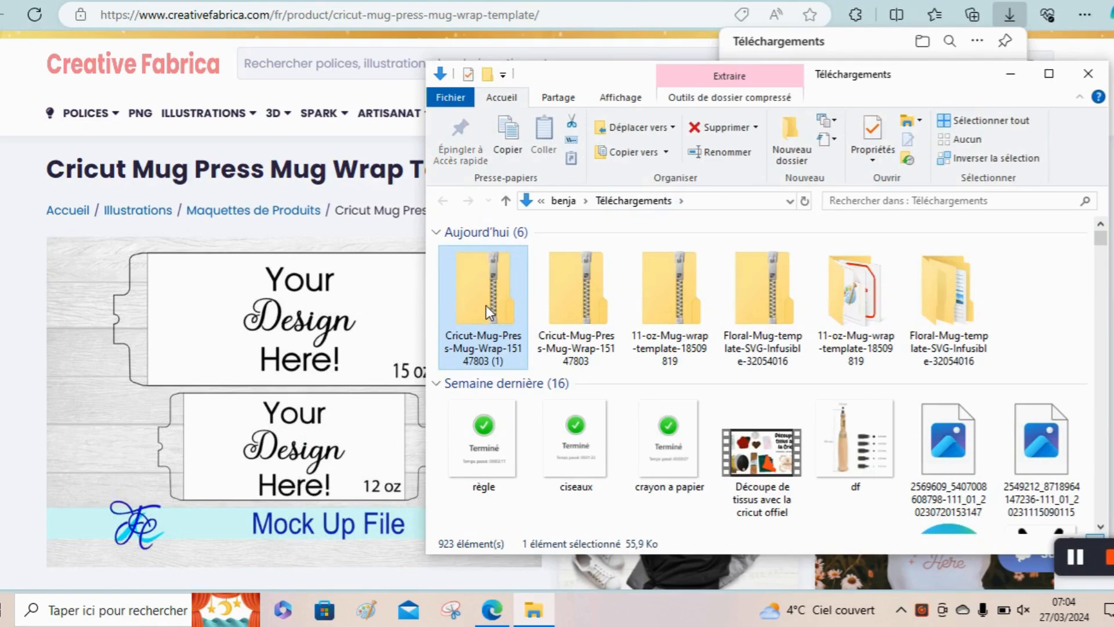
right_click(486, 305)
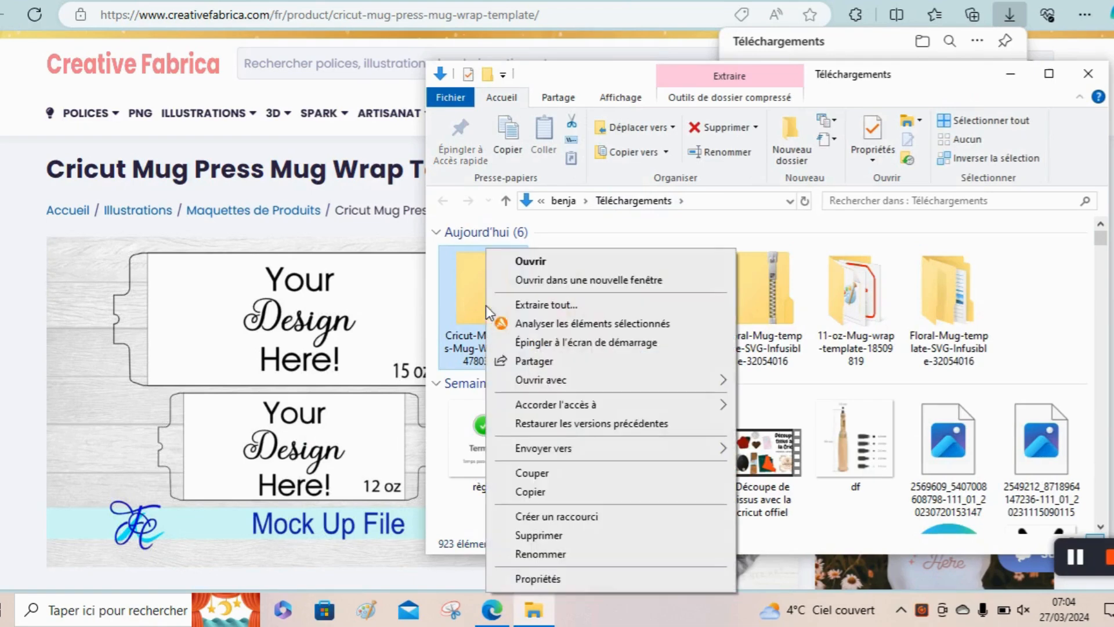
click(527, 306)
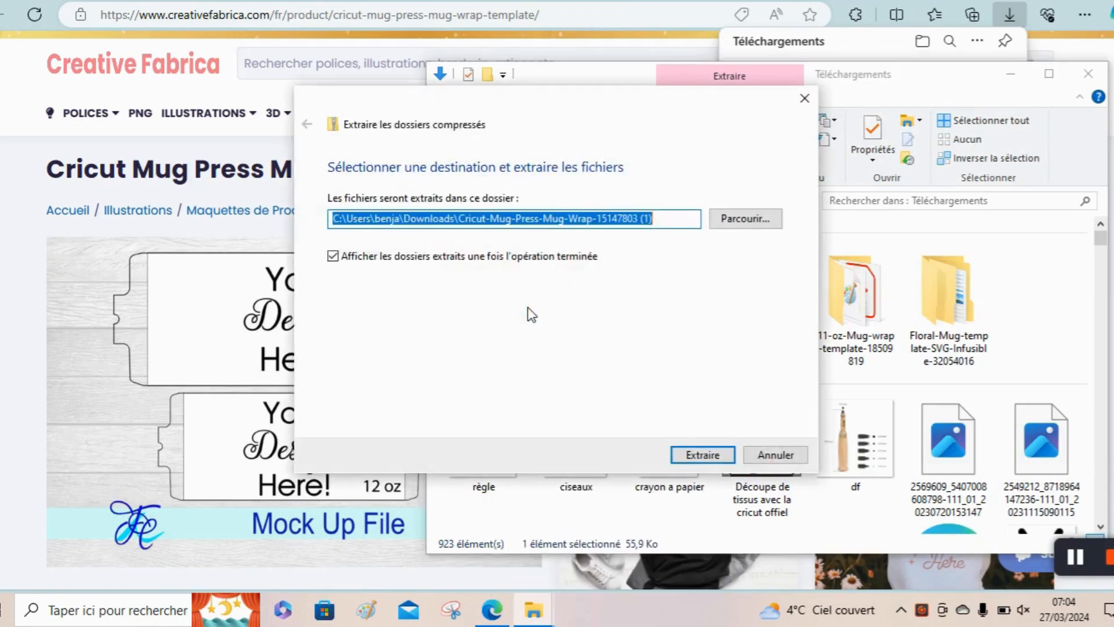
click(703, 454)
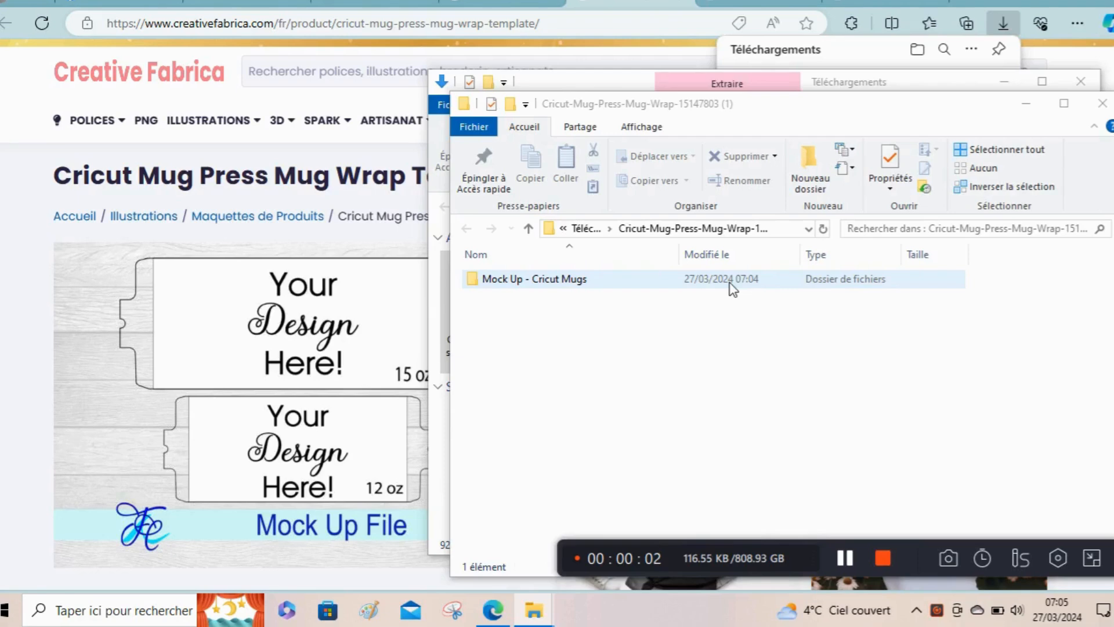
Step: Open the extracted Mock Up - Cricut Mugs folder and examine the 12 oz Mug and 15 oz Mug files
double_click(729, 282)
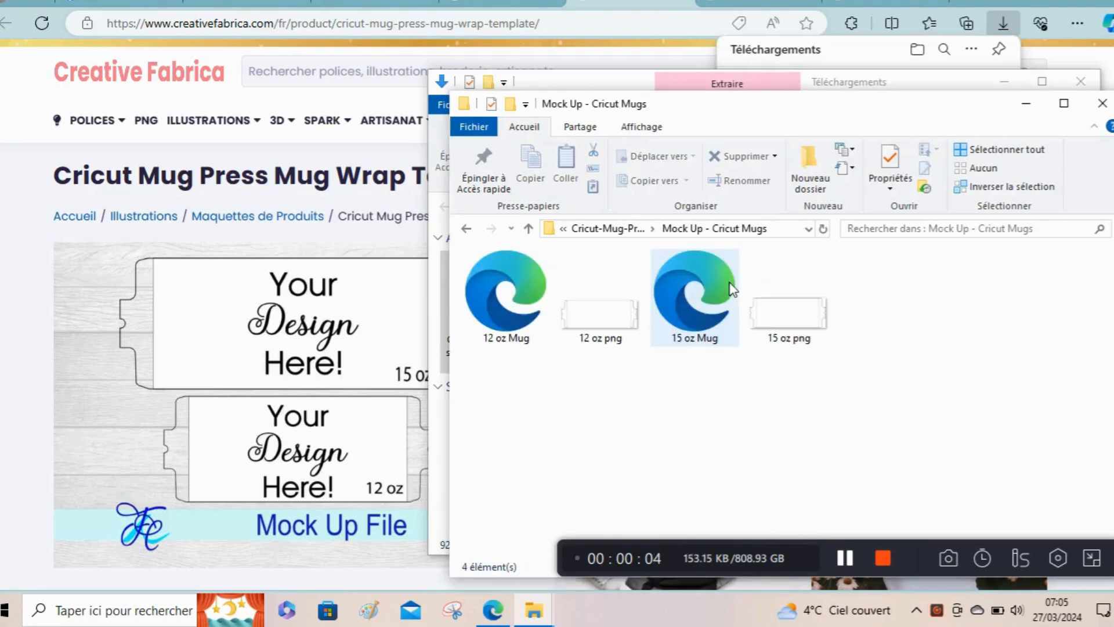
click(501, 346)
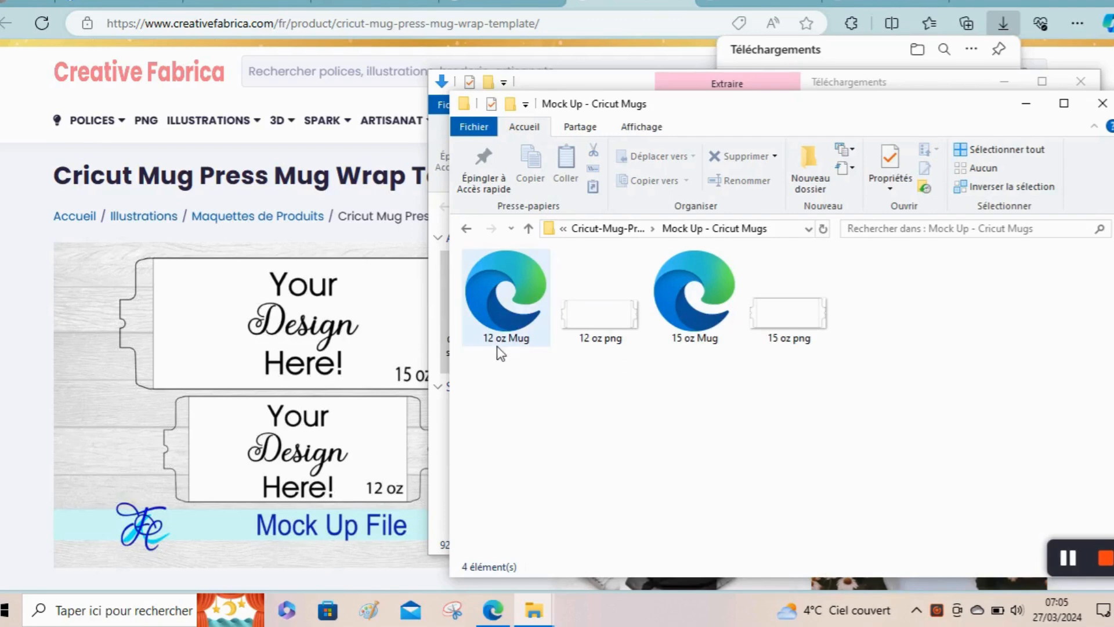
click(704, 348)
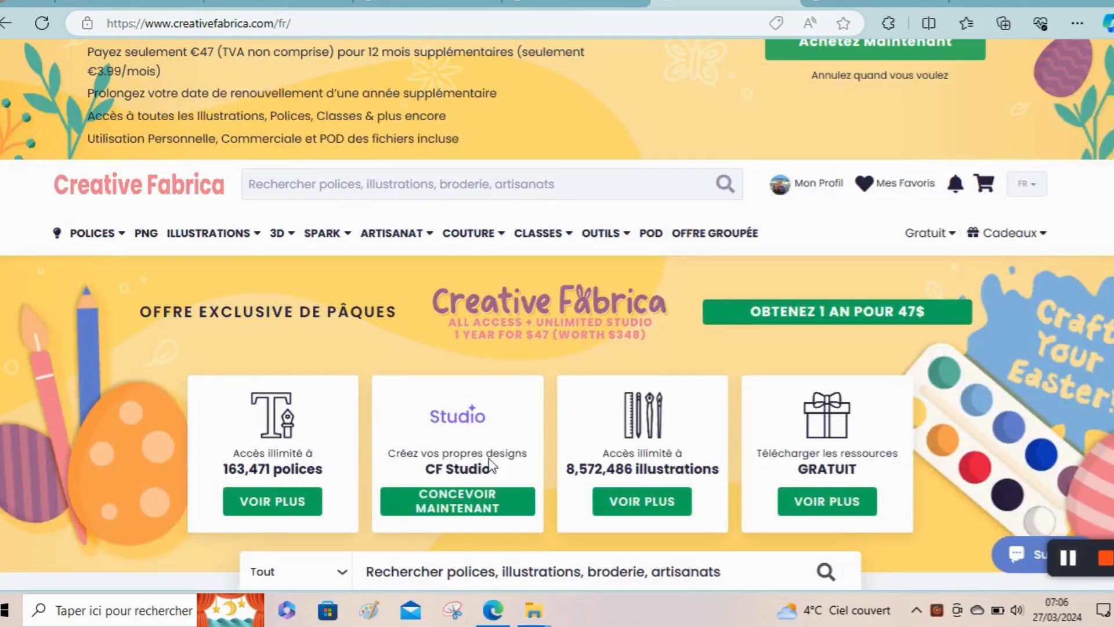
Step: Go to CF Studio from the Creative Fabrica home page and create a new blank design
click(458, 500)
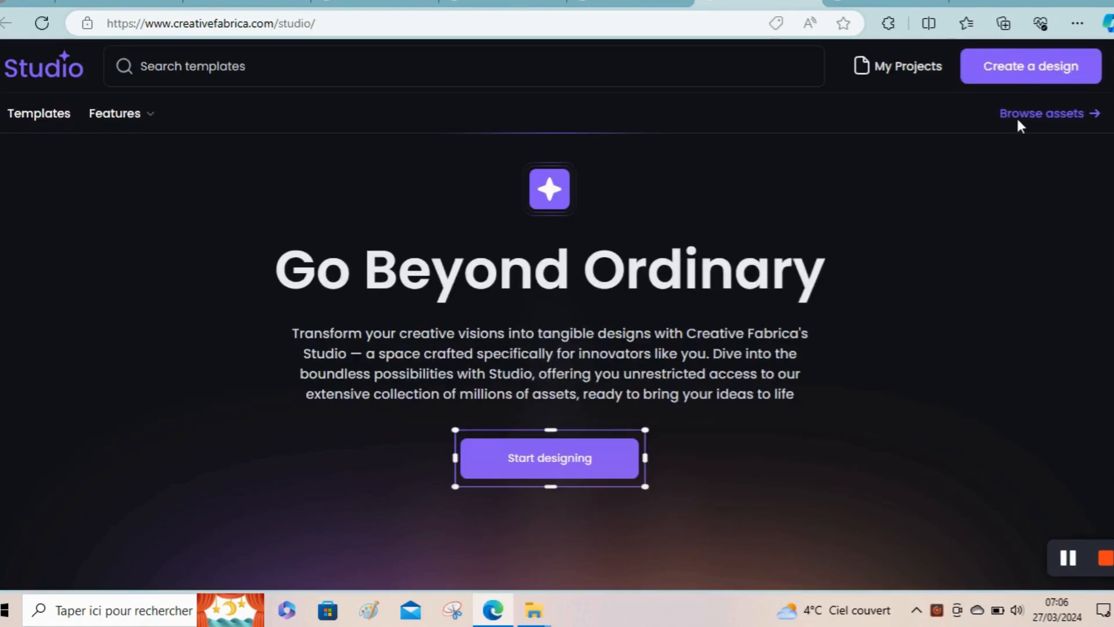
click(1028, 74)
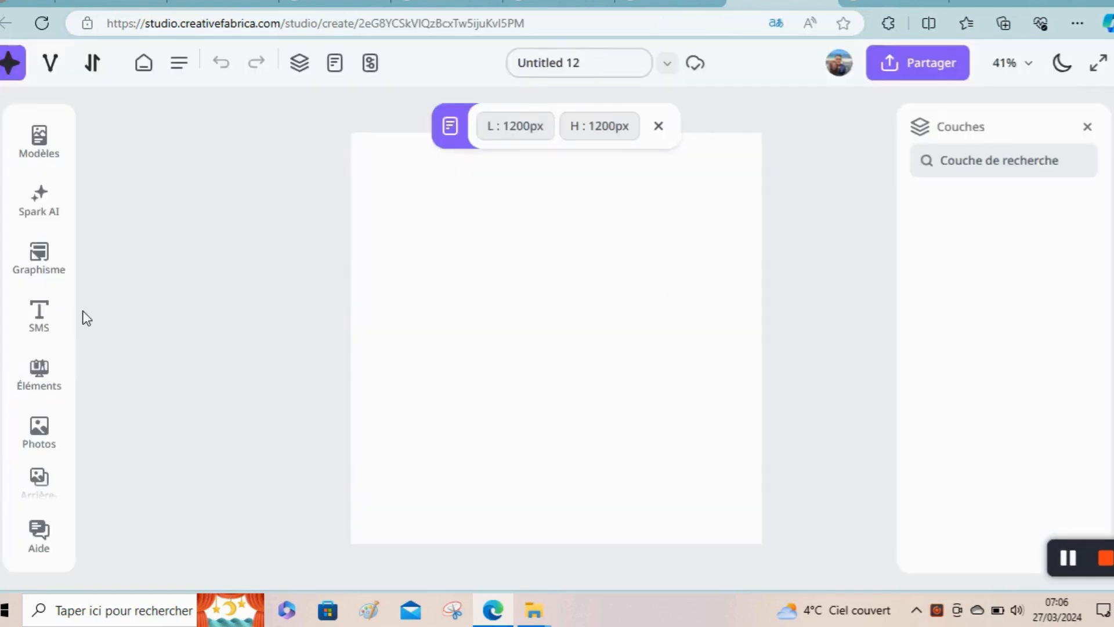
Step: Upload the 15 oz Mug file from the extracted template's Mock Up - Cricut Mugs folder to the design's personal uploads
drag(71, 278, 65, 446)
click(52, 418)
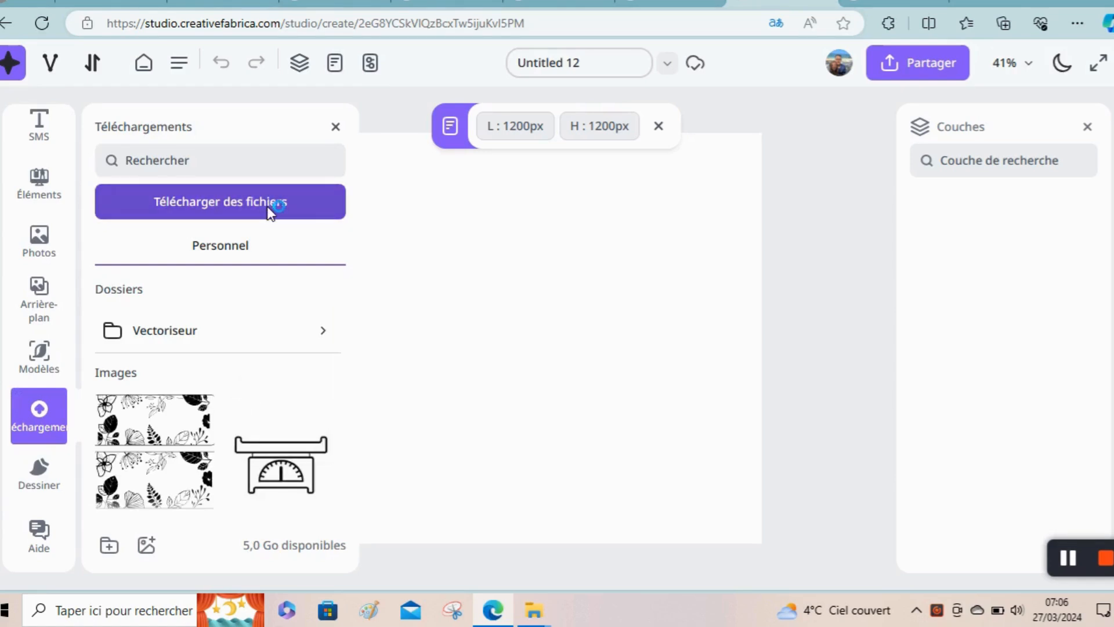
click(280, 212)
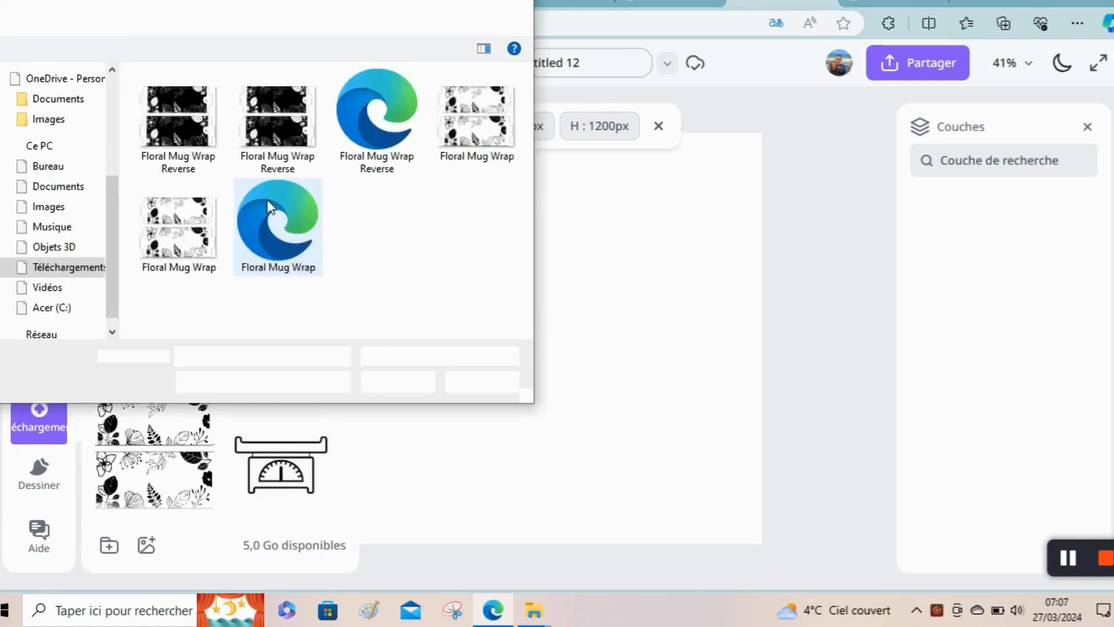
click(95, 268)
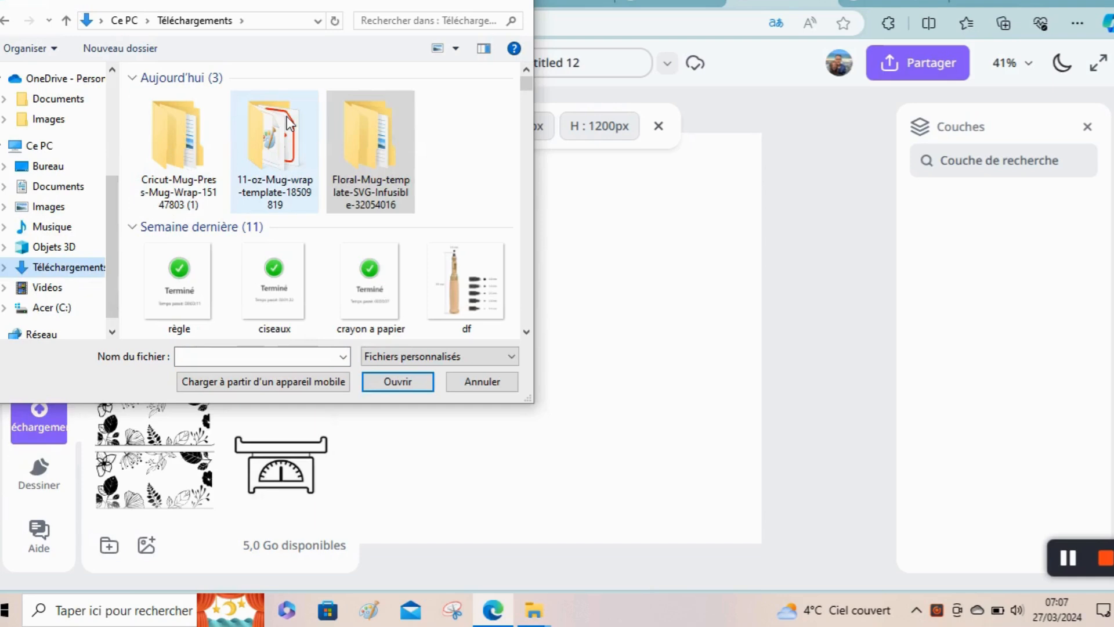
double_click(198, 164)
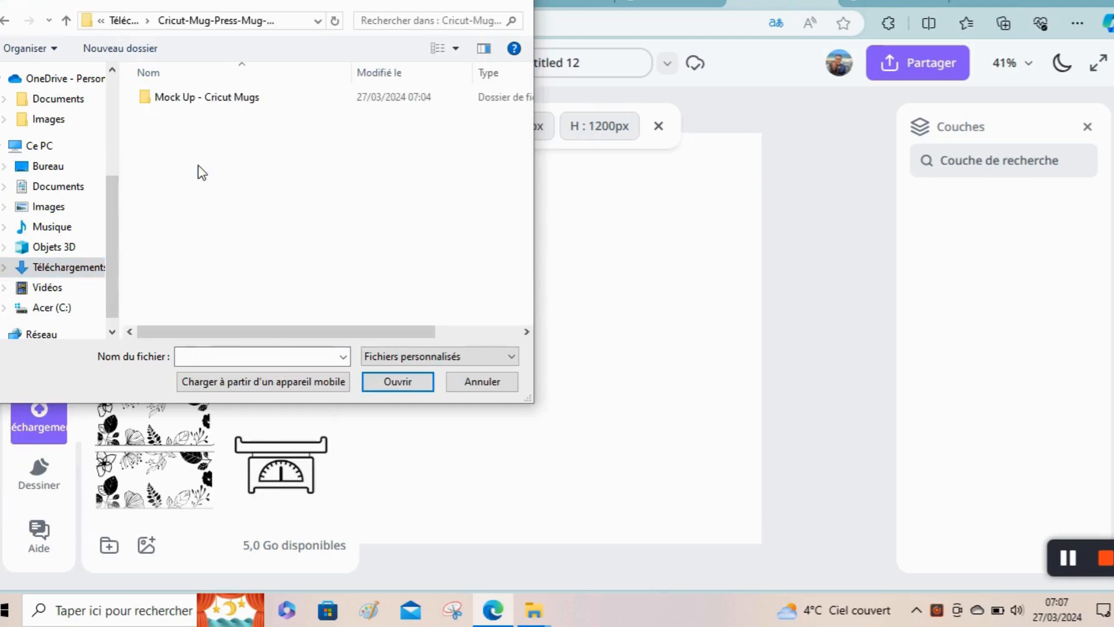
double_click(213, 100)
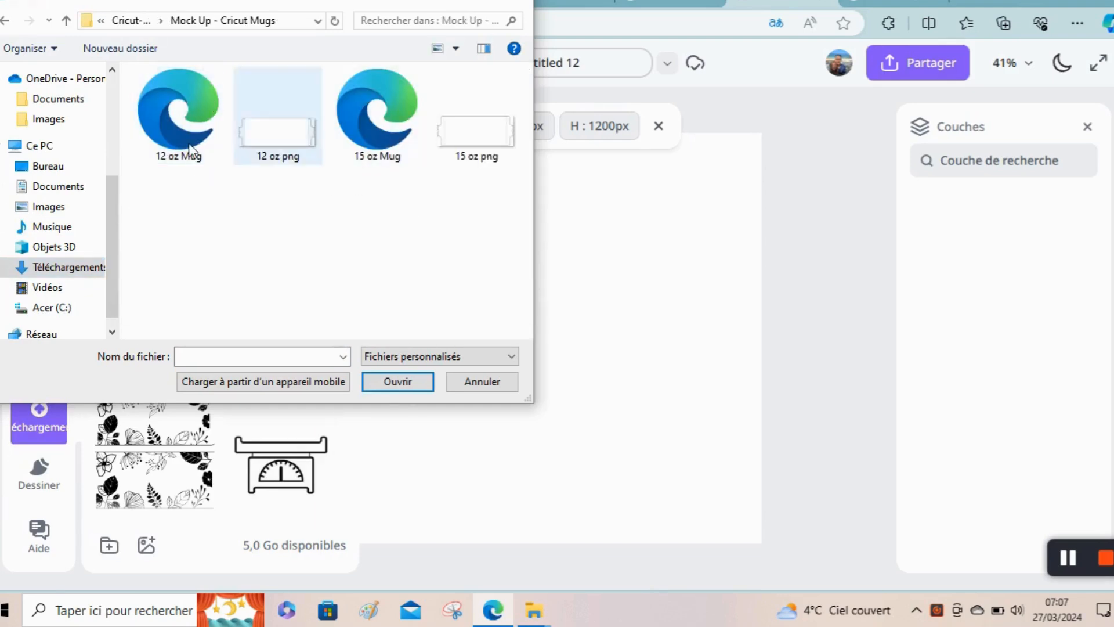
click(356, 139)
click(378, 380)
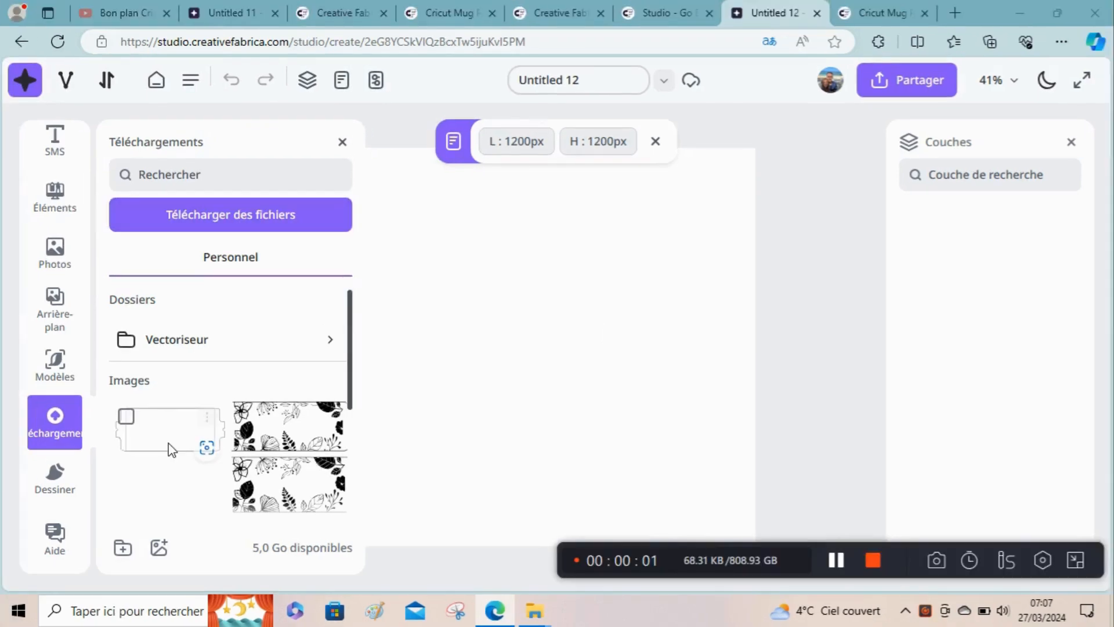
Step: Place the uploaded mug template on the canvas and close the list of uploads
click(163, 438)
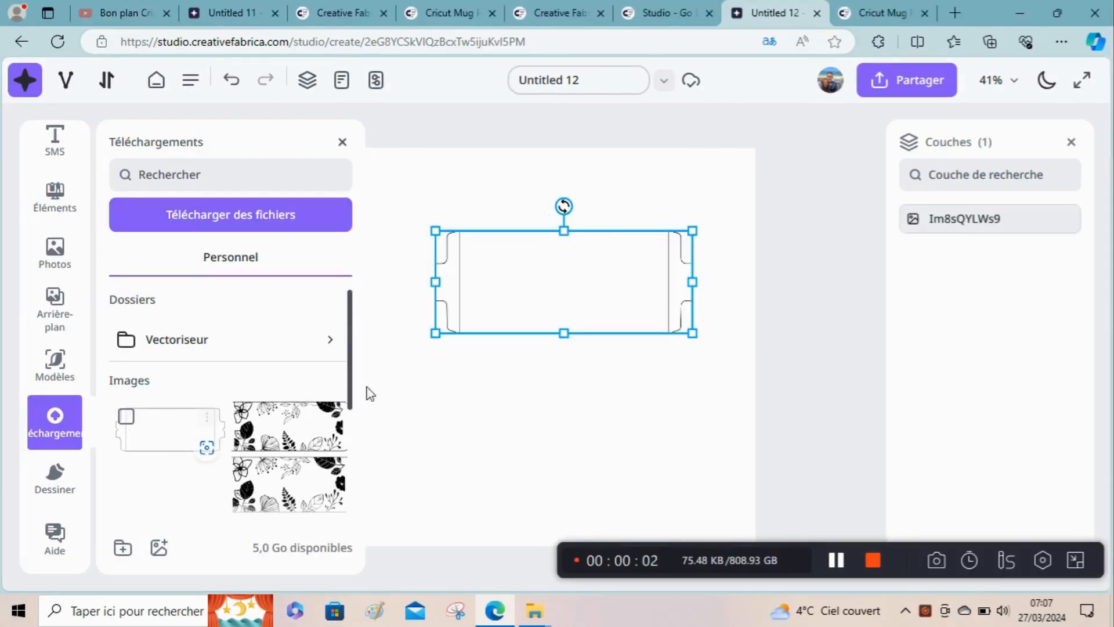
click(347, 143)
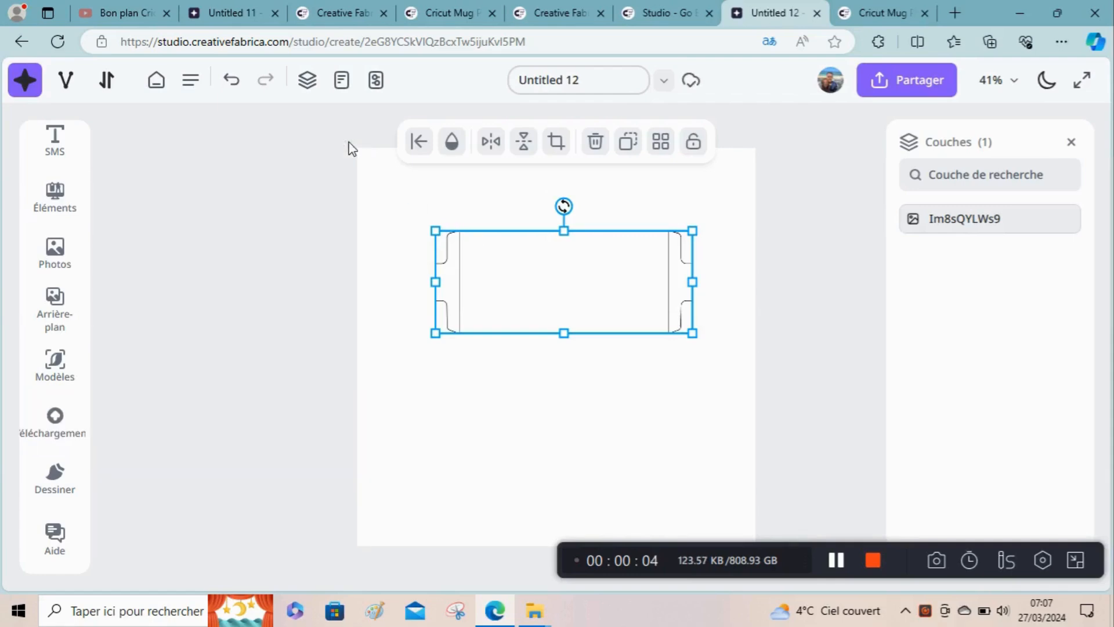
click(336, 241)
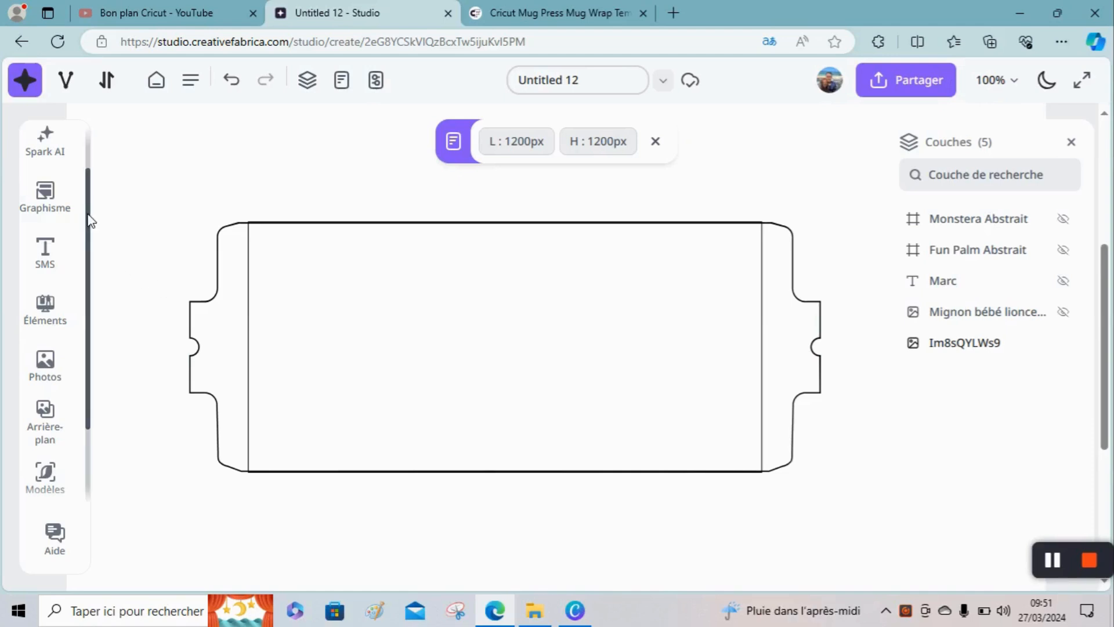
Step: Search the graphics library for "lionceau"
scroll(89, 232, down, 1)
scroll(92, 206, up, 2)
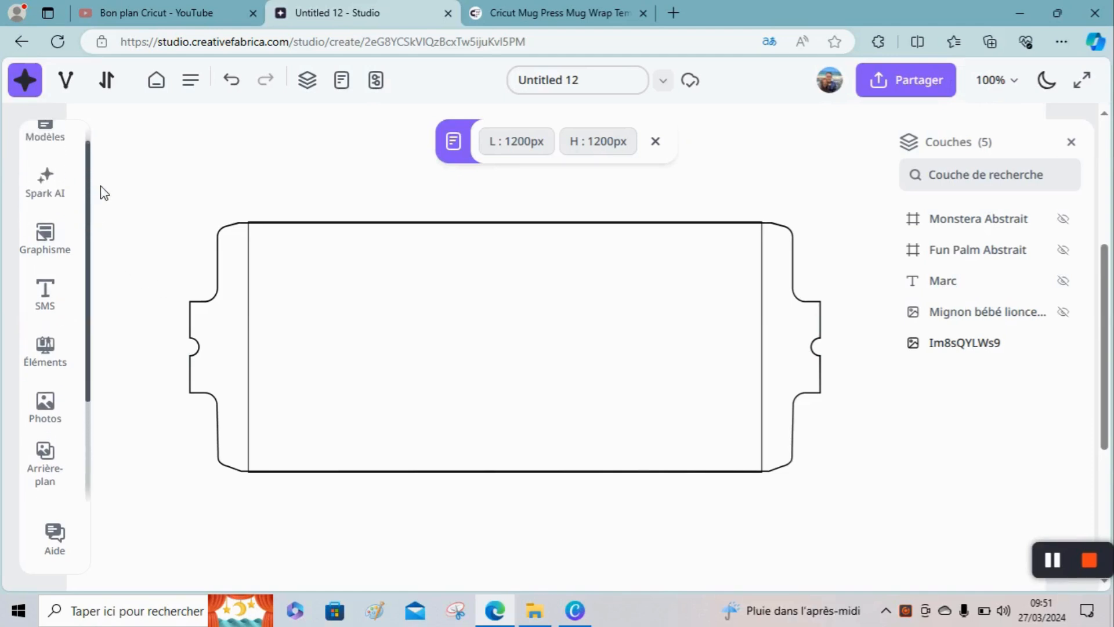
click(58, 234)
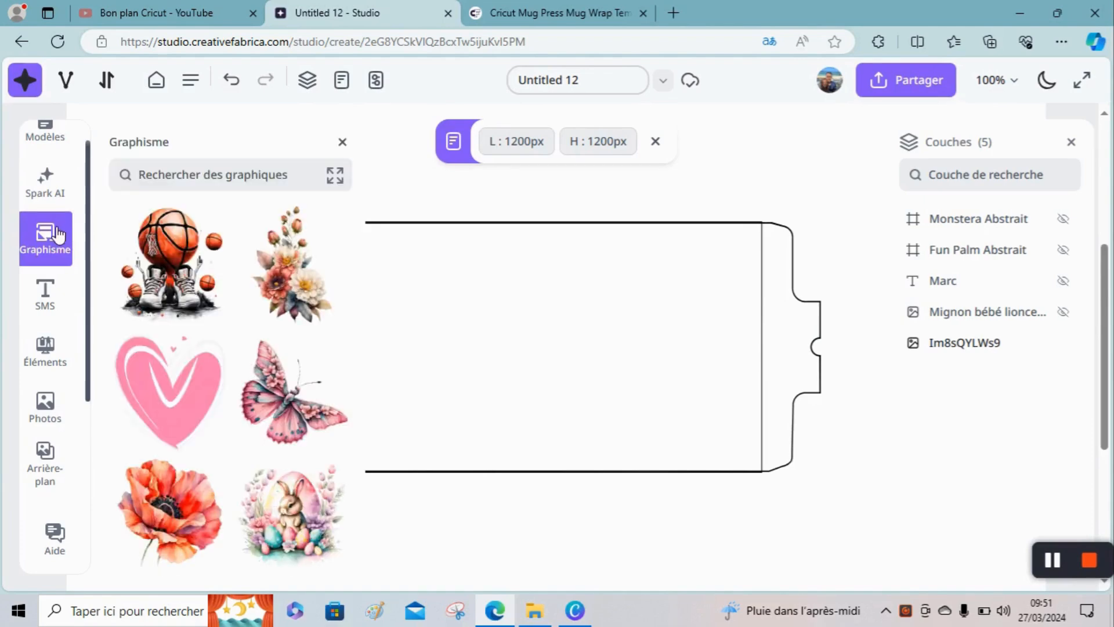
click(223, 181)
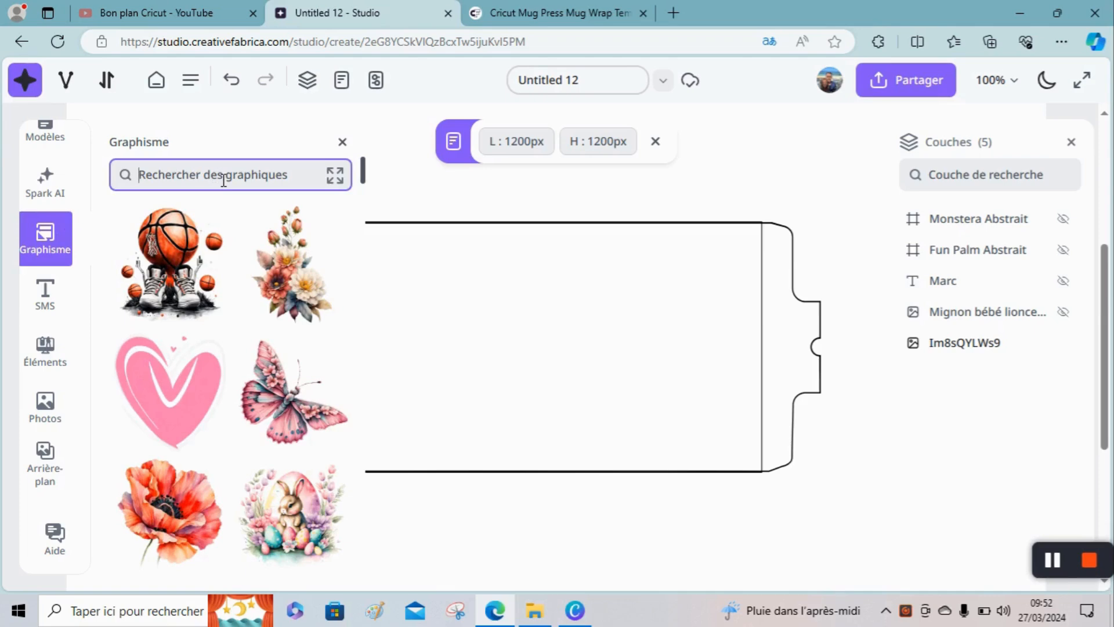
text(lioncea)
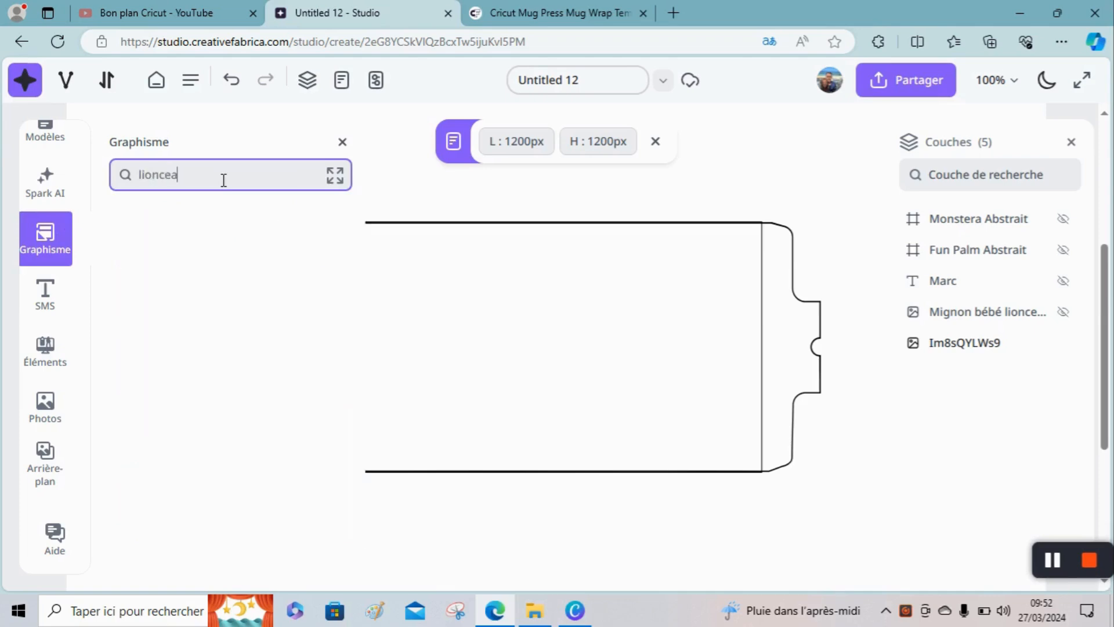
text(u)
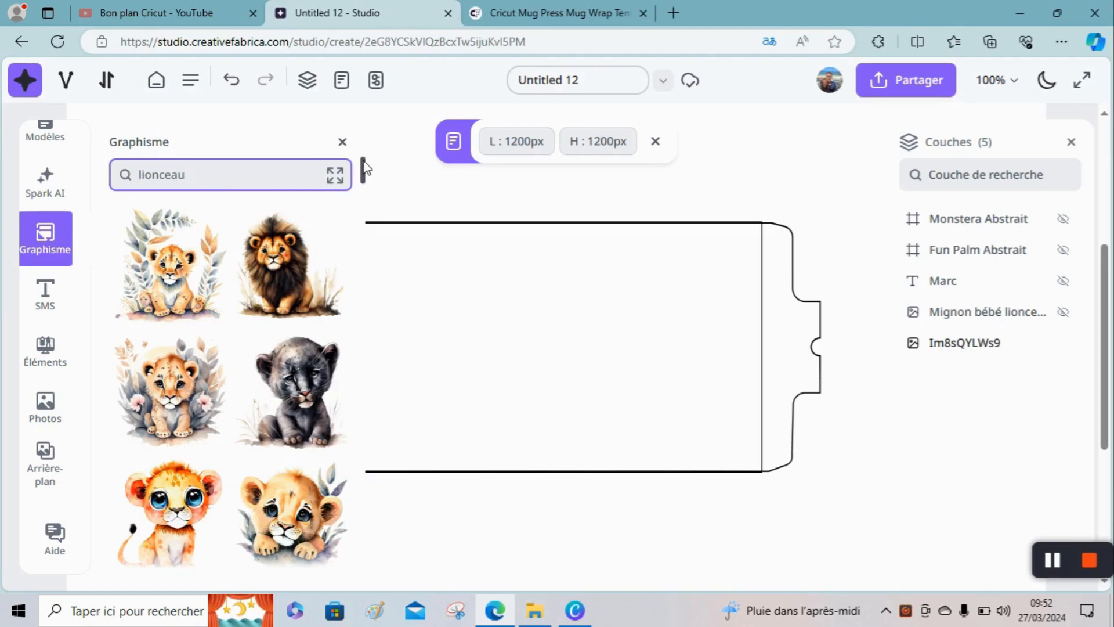
Step: Browse the lion cub graphics and add the cub surrounded by grey leaves and pink flowers to the canvas
drag(363, 169, 362, 264)
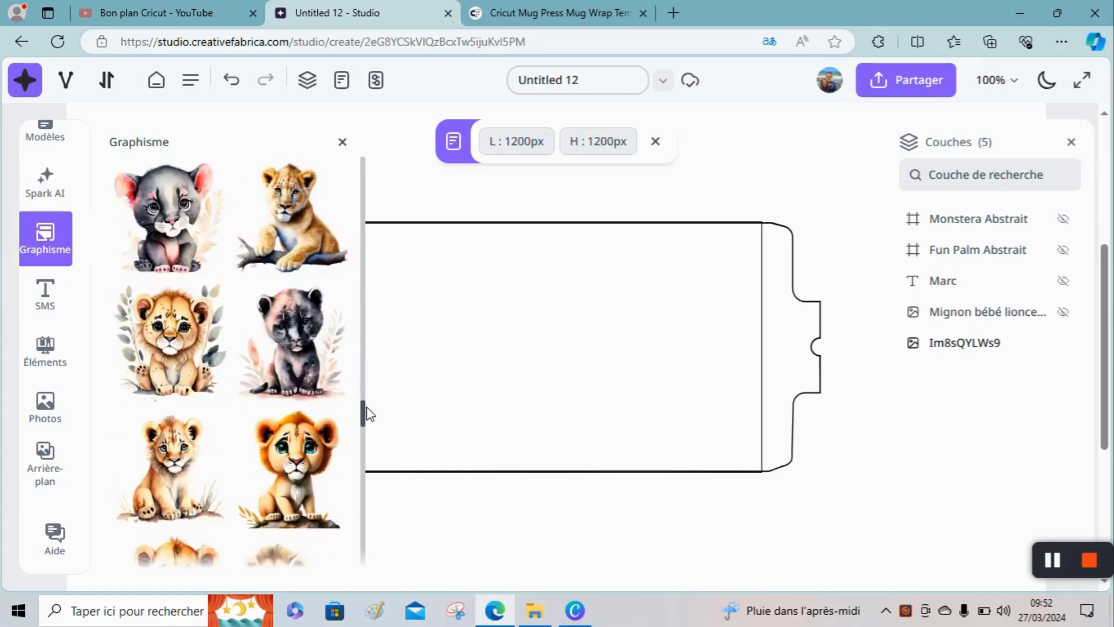
drag(367, 428, 363, 564)
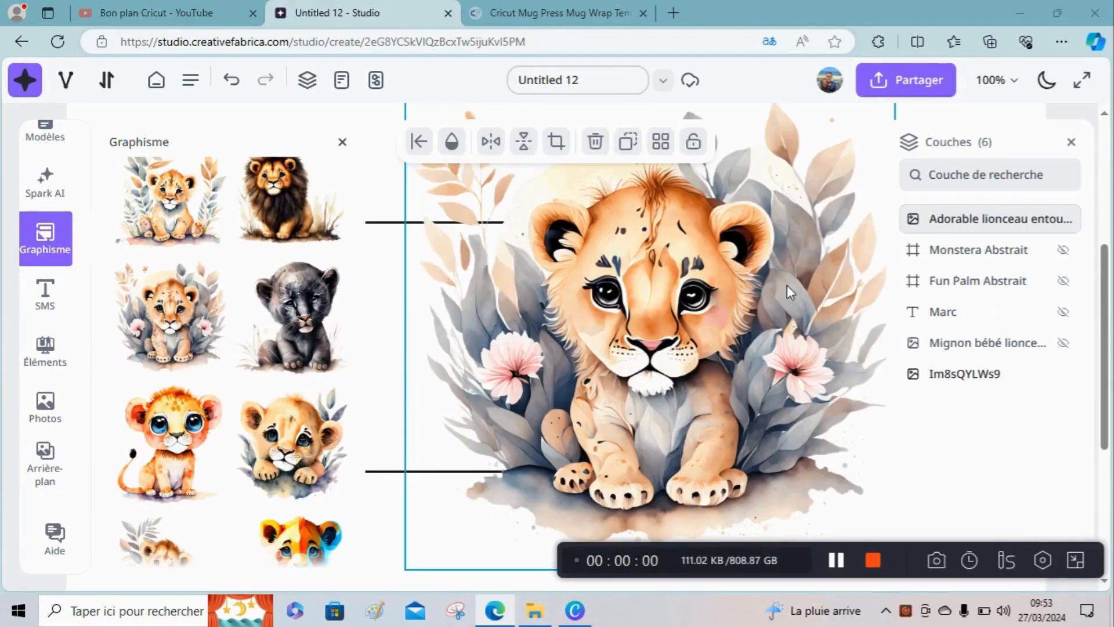
click(342, 142)
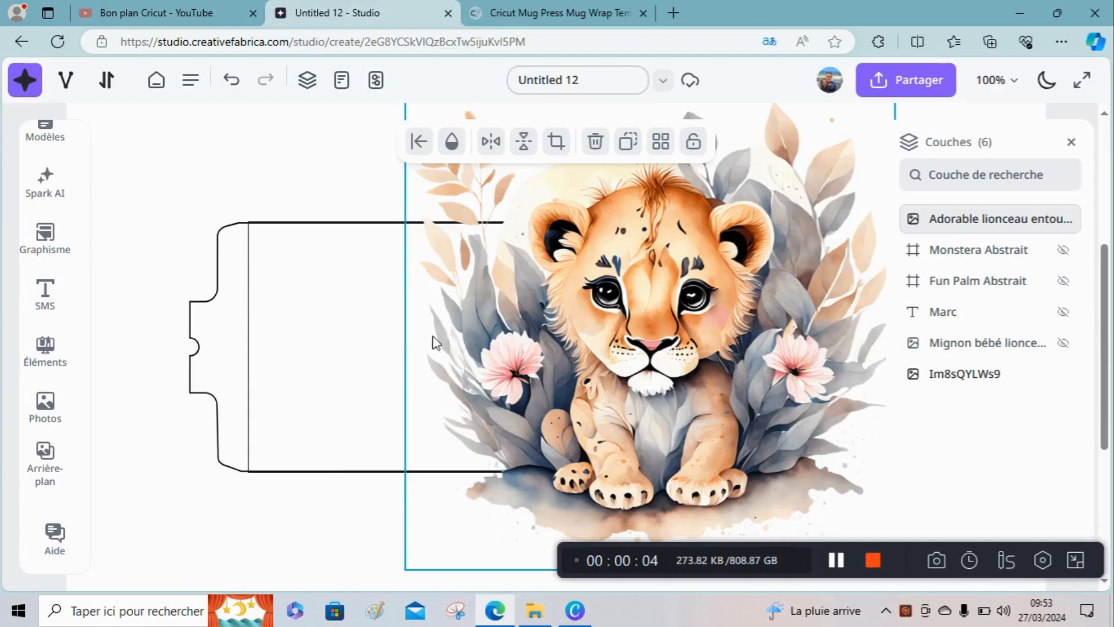
Step: Move the lion cub image over the template, aligning its upper-left corner with that of the inner rectangle, and deselect it
drag(562, 351, 394, 512)
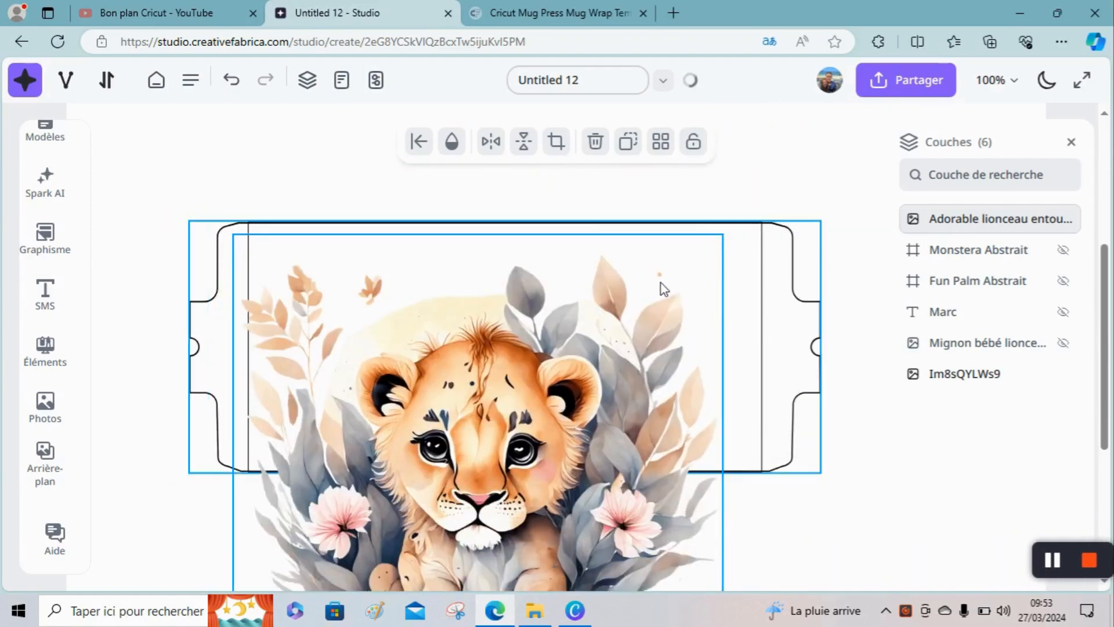
drag(666, 276, 729, 231)
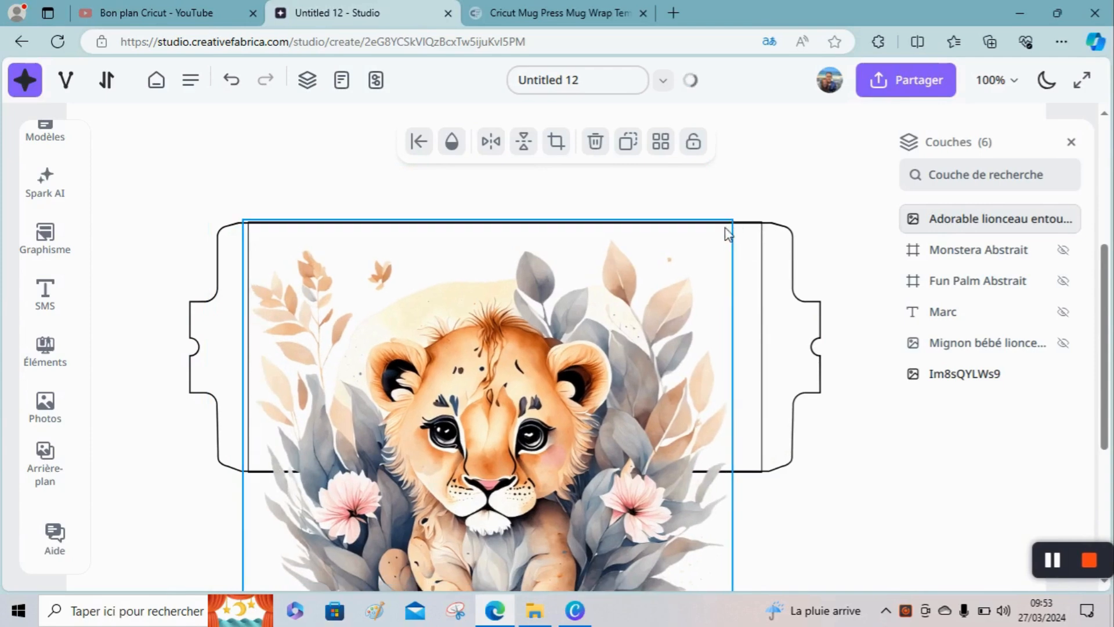
key(Escape)
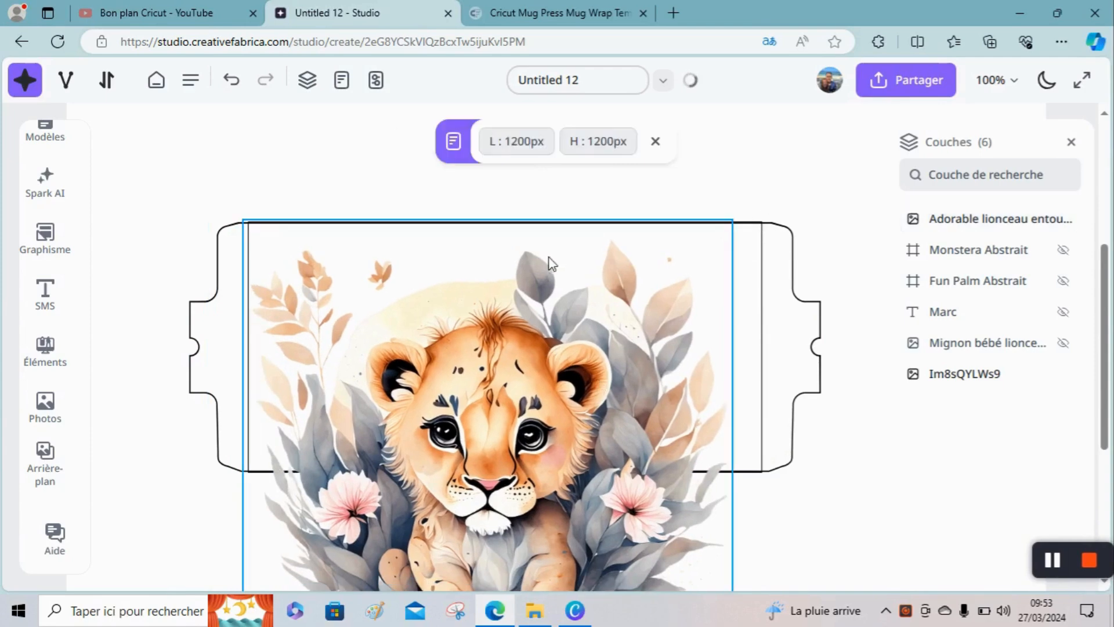
Step: Zoom the canvas to fit, shrink the lion cub image to the template's height and move it into the right half of the inner rectangle
click(731, 224)
click(1013, 88)
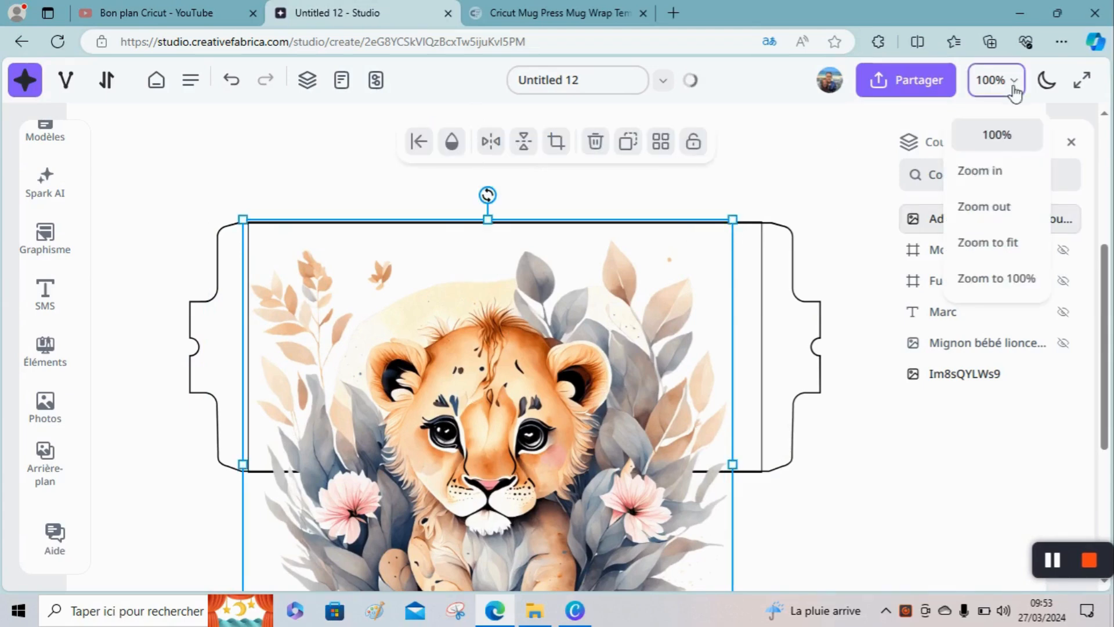
click(992, 247)
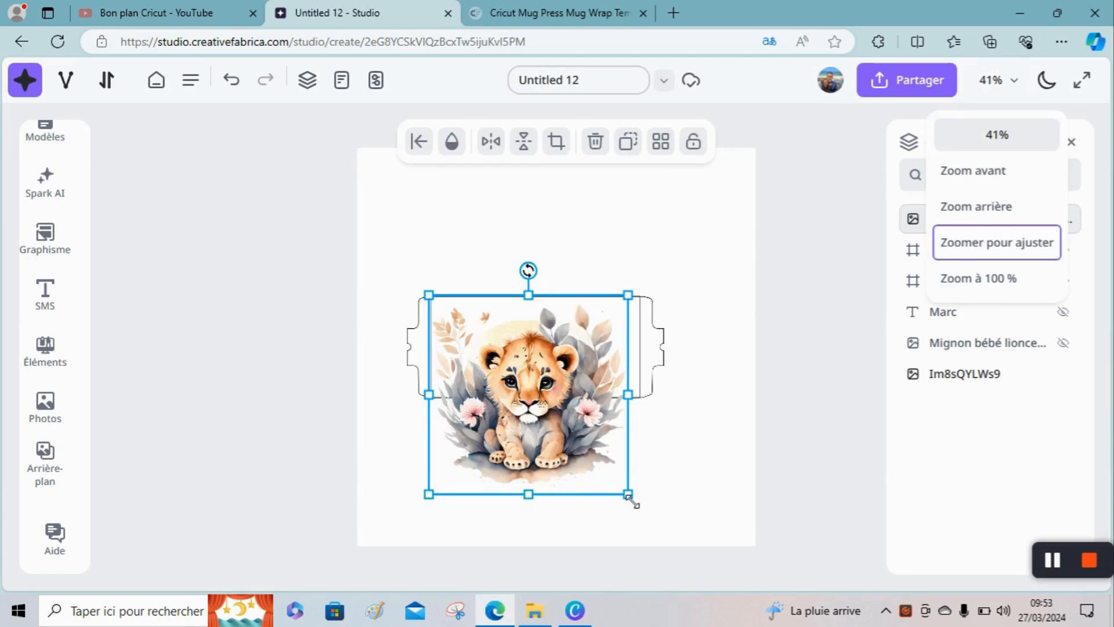
drag(631, 499, 538, 409)
drag(469, 345, 576, 346)
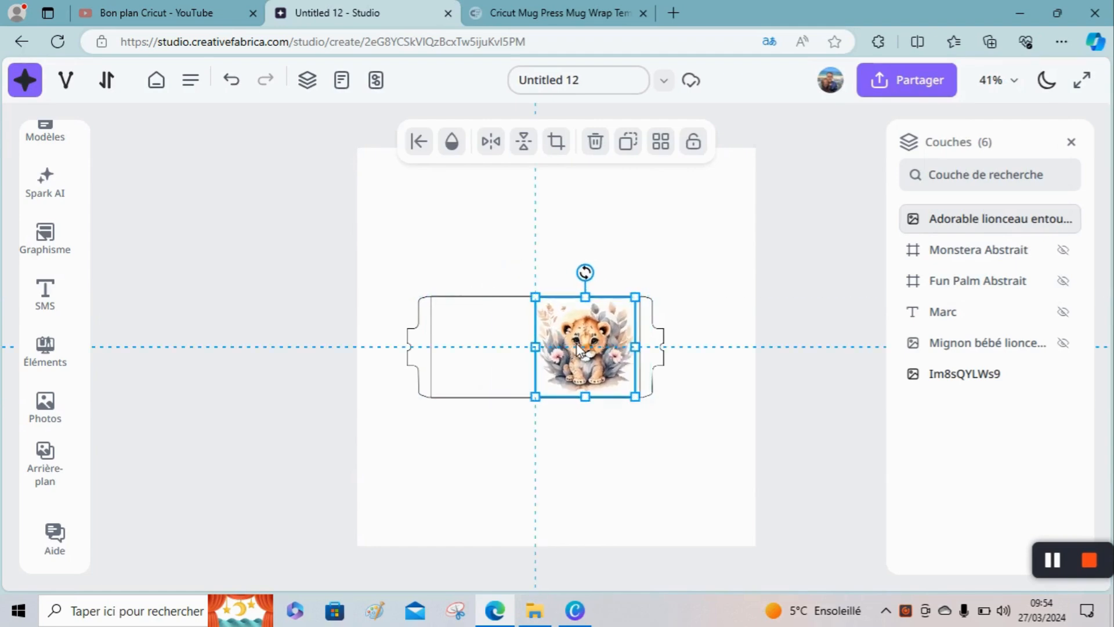
click(674, 470)
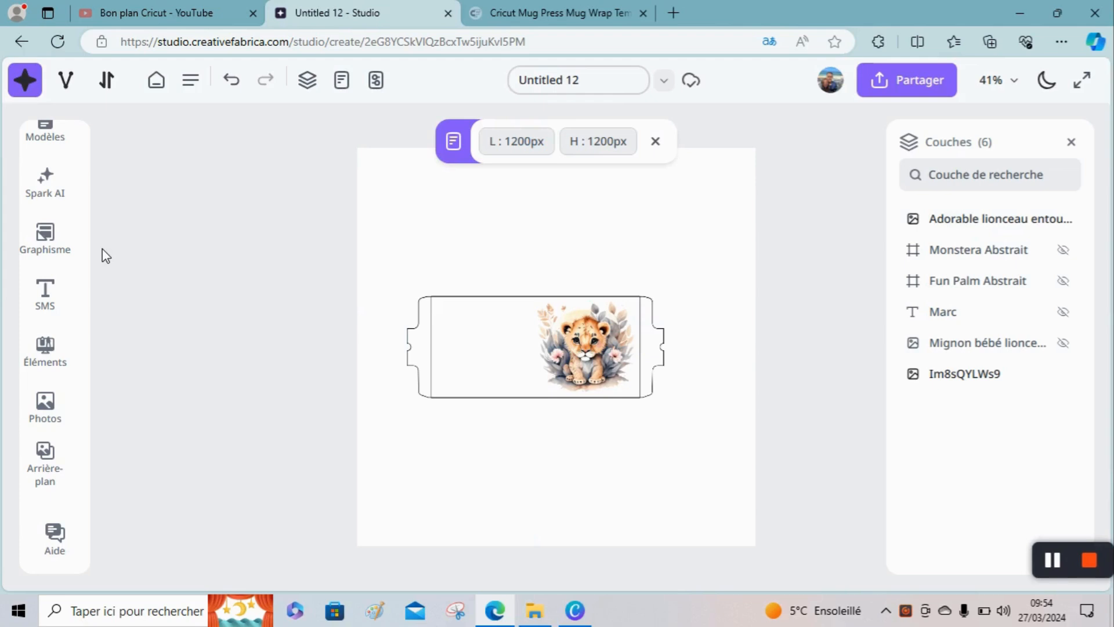
Step: Add a body text field to the canvas and replace its placeholder text with "Lio"
click(59, 308)
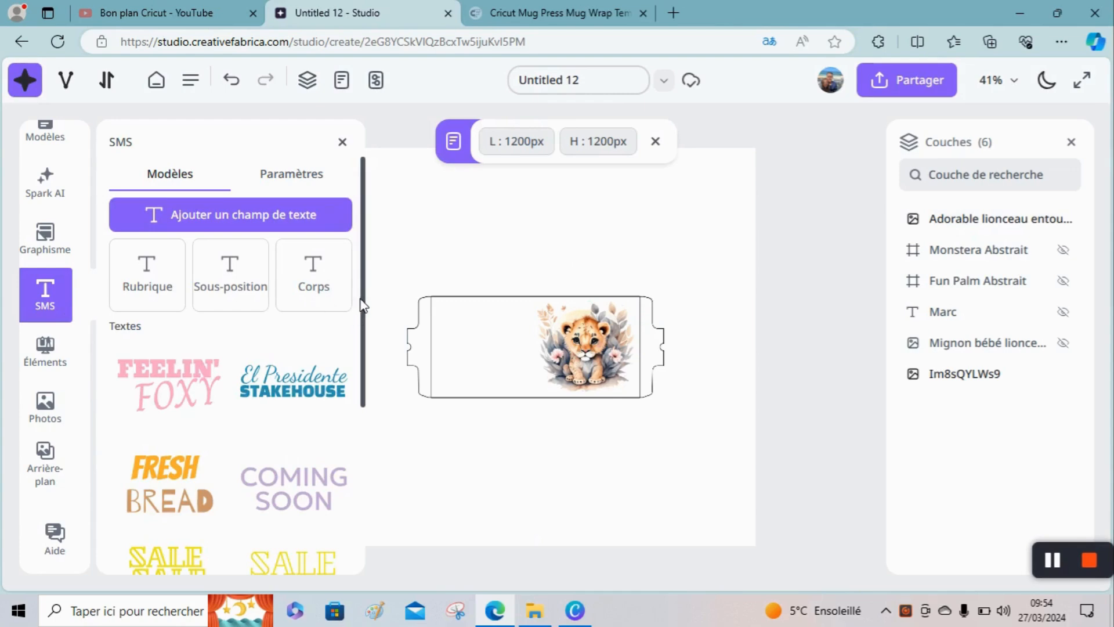
drag(362, 306, 306, 485)
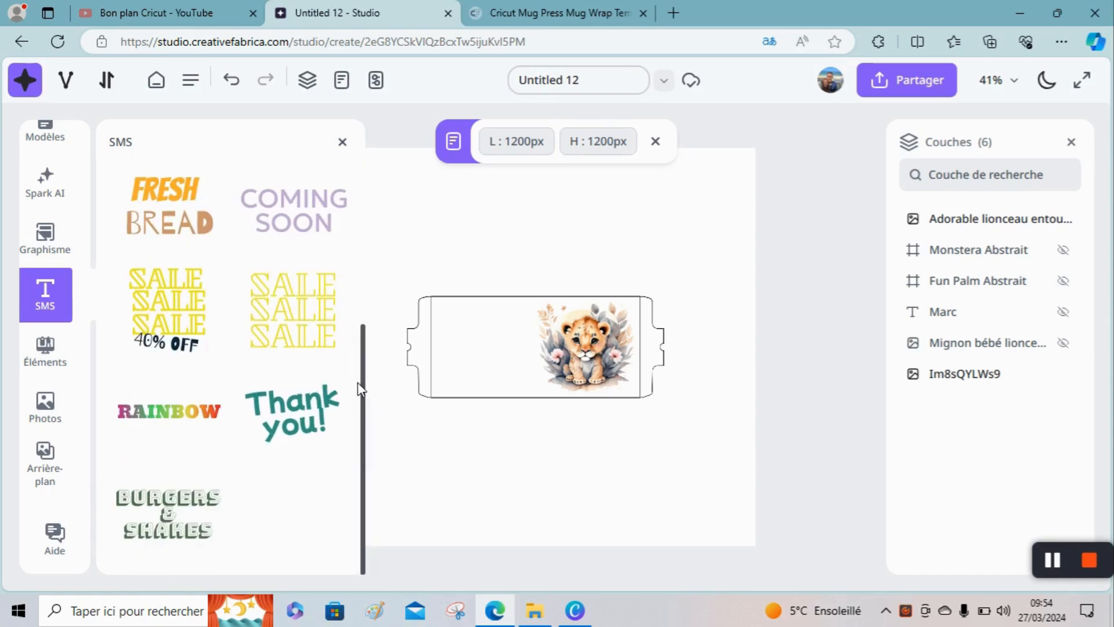
drag(360, 388, 380, 200)
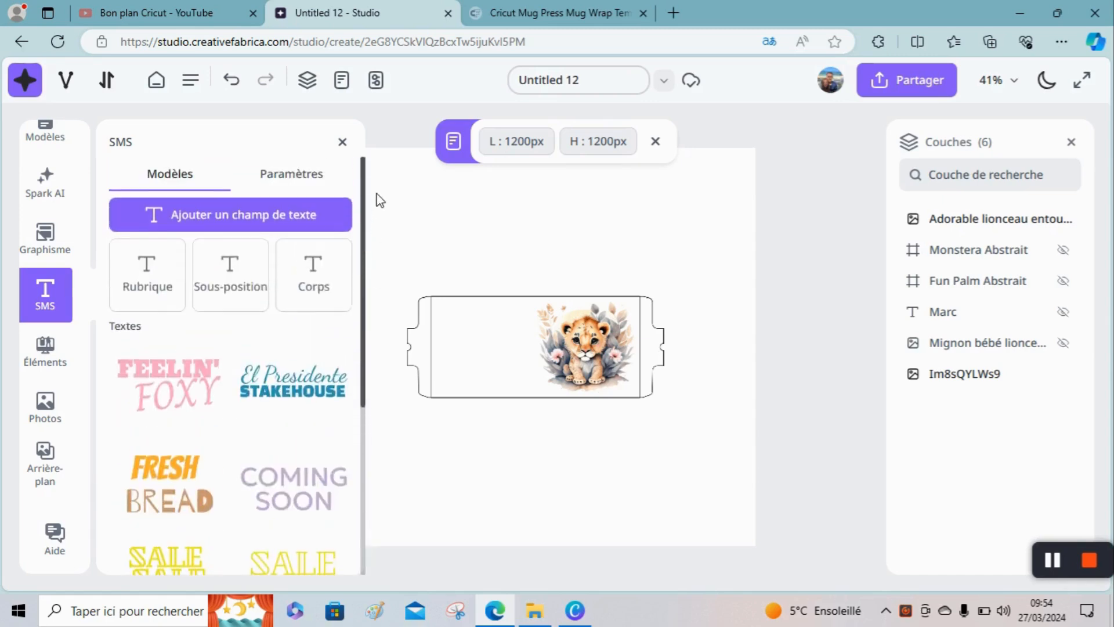
click(326, 272)
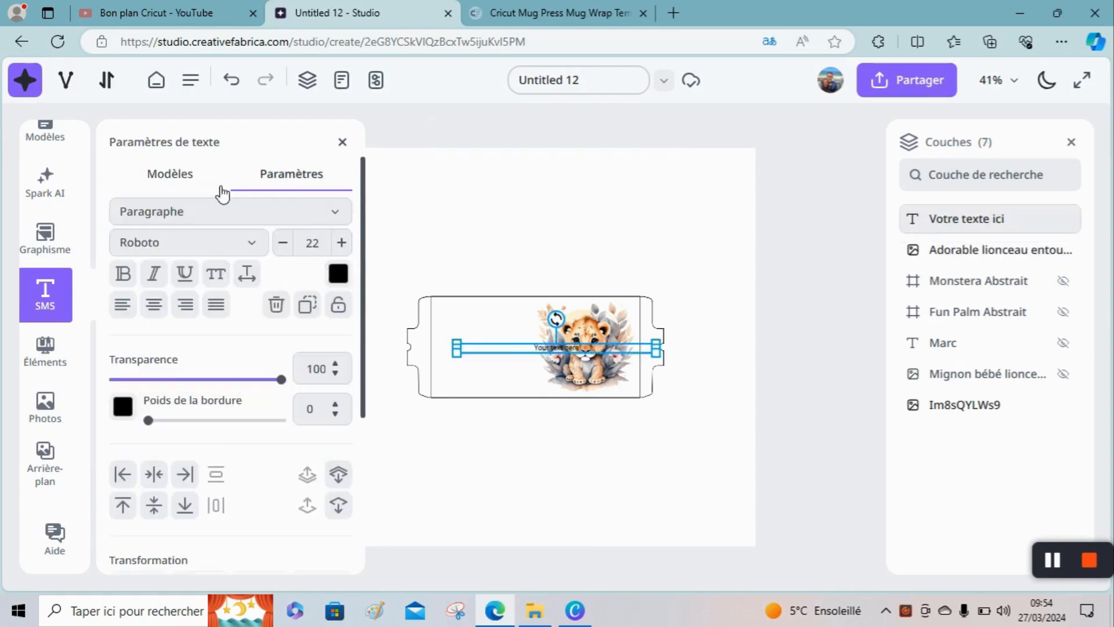
mouse_move(361, 193)
mouse_down()
mouse_move(364, 214)
mouse_move(371, 174)
mouse_up()
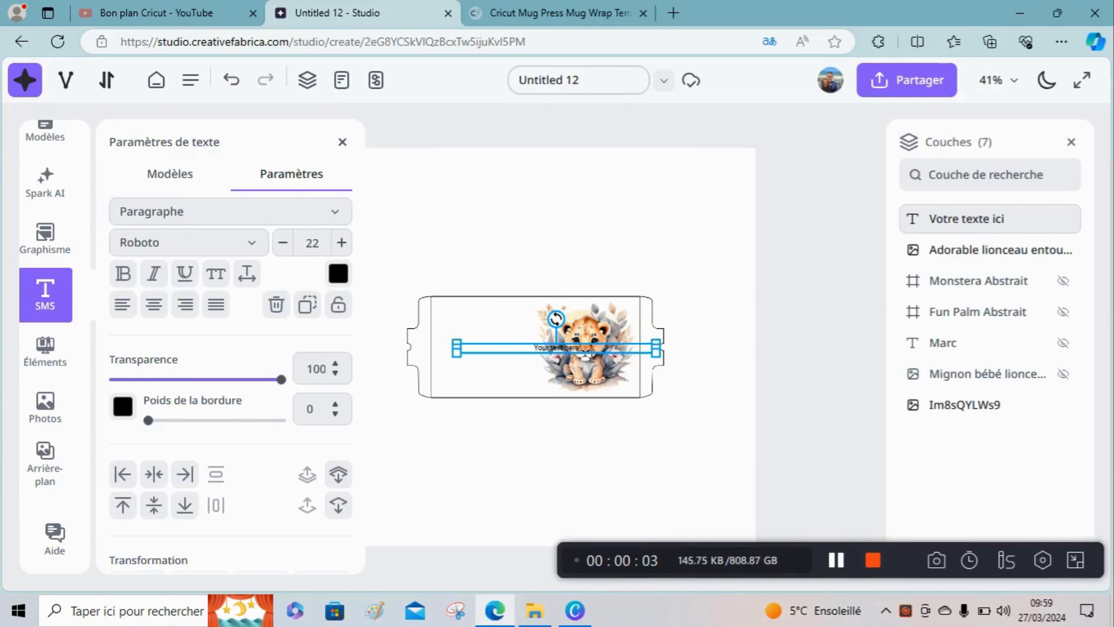
key(BackSpace)
key(BackSpace)
key(BackSpace)
key(BackSpace)
key(BackSpace)
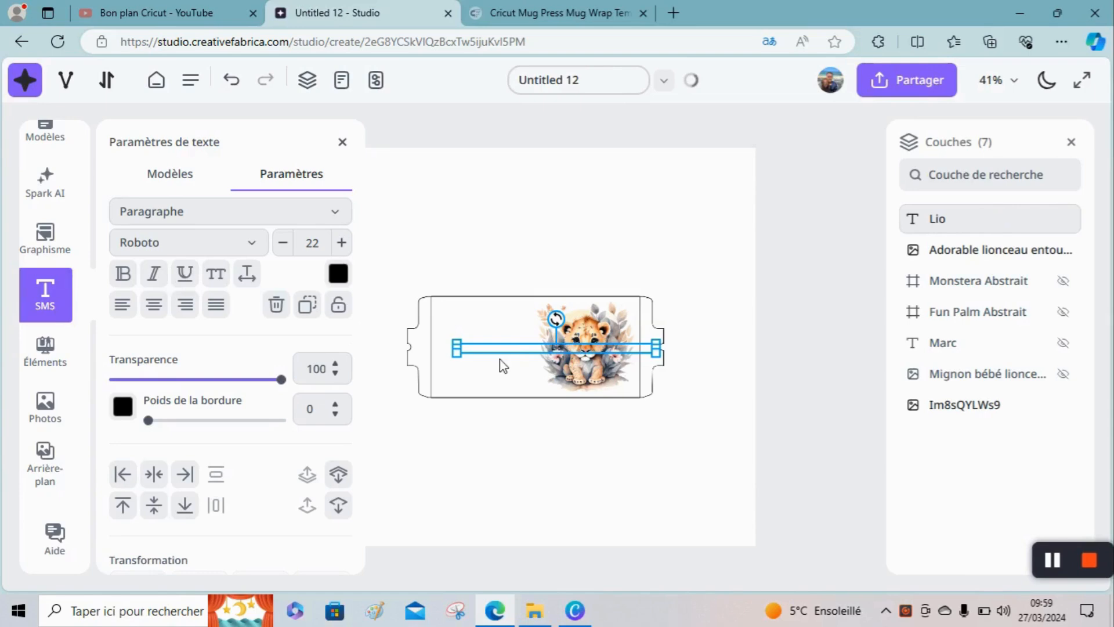
Step: Move the "Lio" text into the empty left half of the template's inner rectangle and set its font size to 128
click(341, 243)
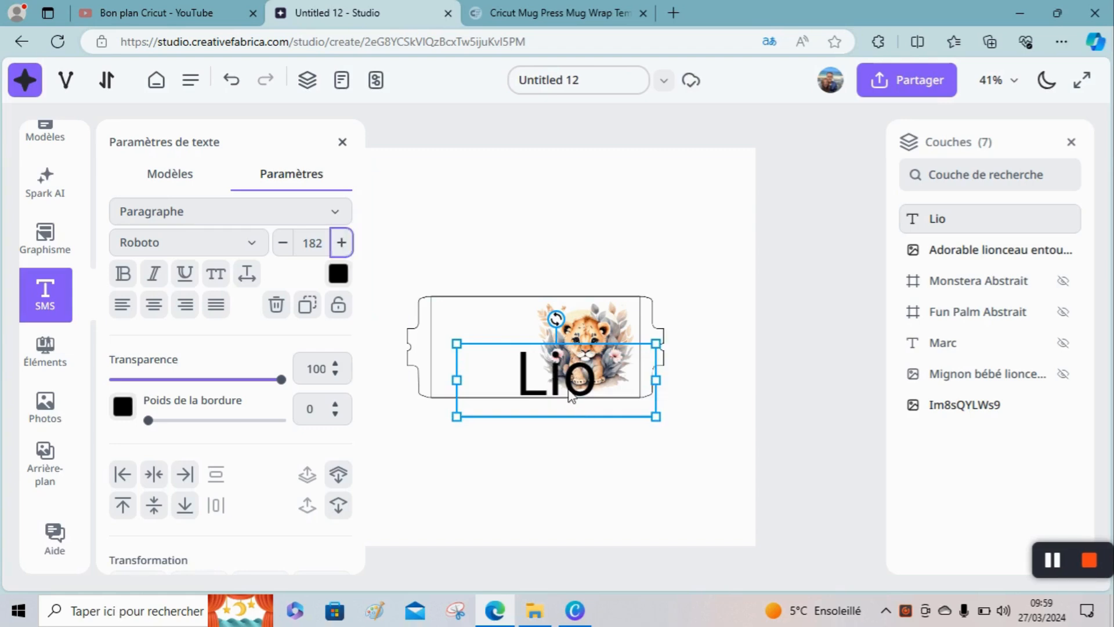
drag(554, 377, 486, 372)
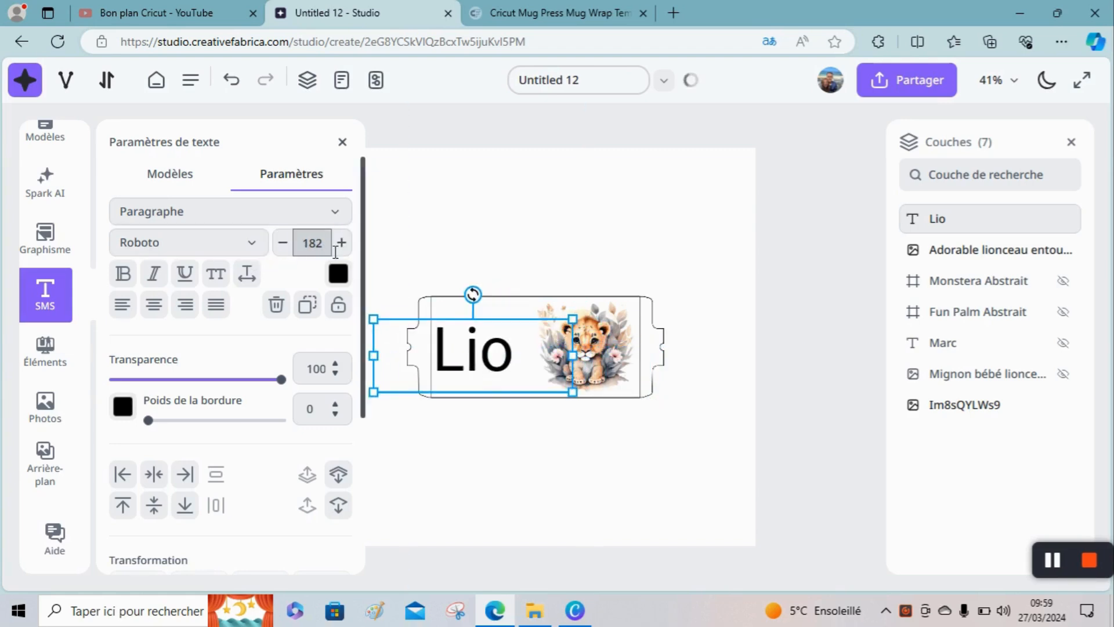
click(328, 245)
text(128)
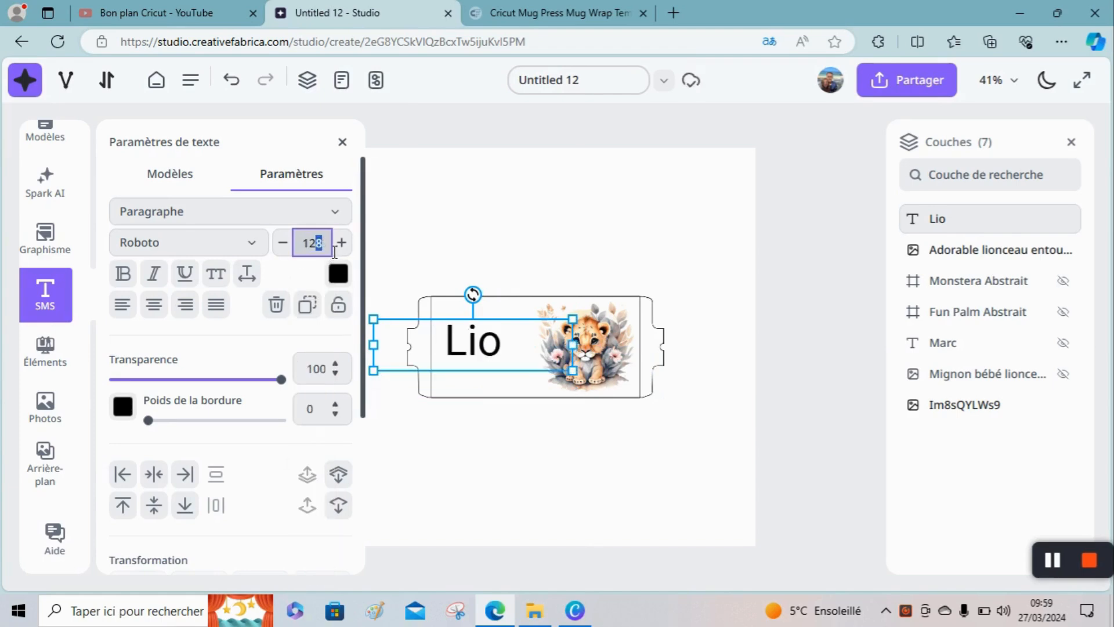
click(477, 211)
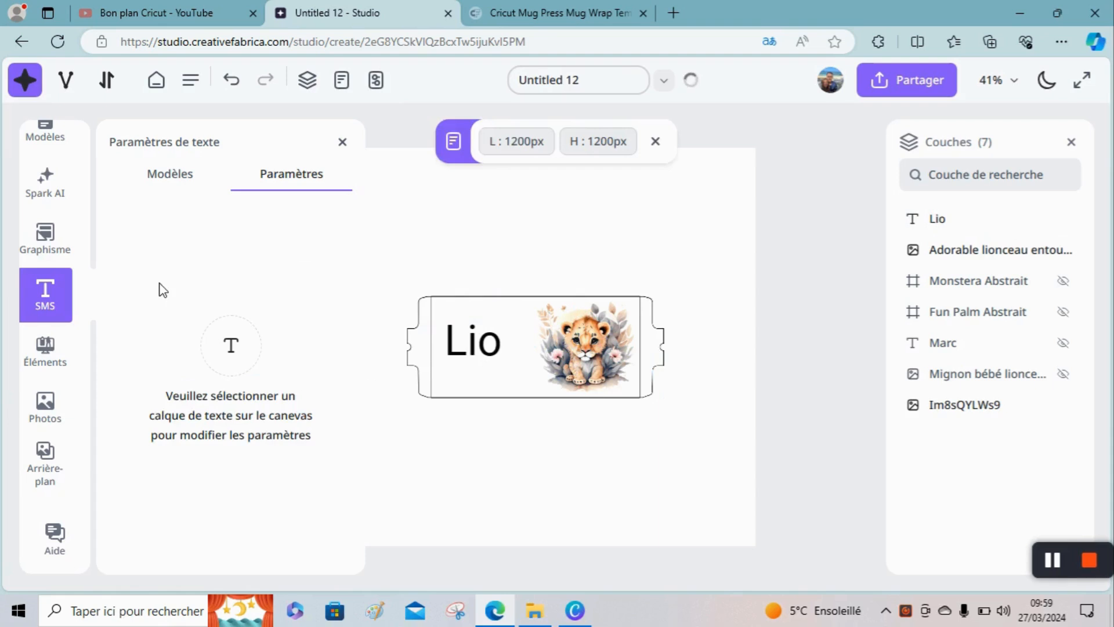
Step: Make the "Lio" text bold, italic, underlined and uppercase, and open its letter and line spacing settings
click(442, 351)
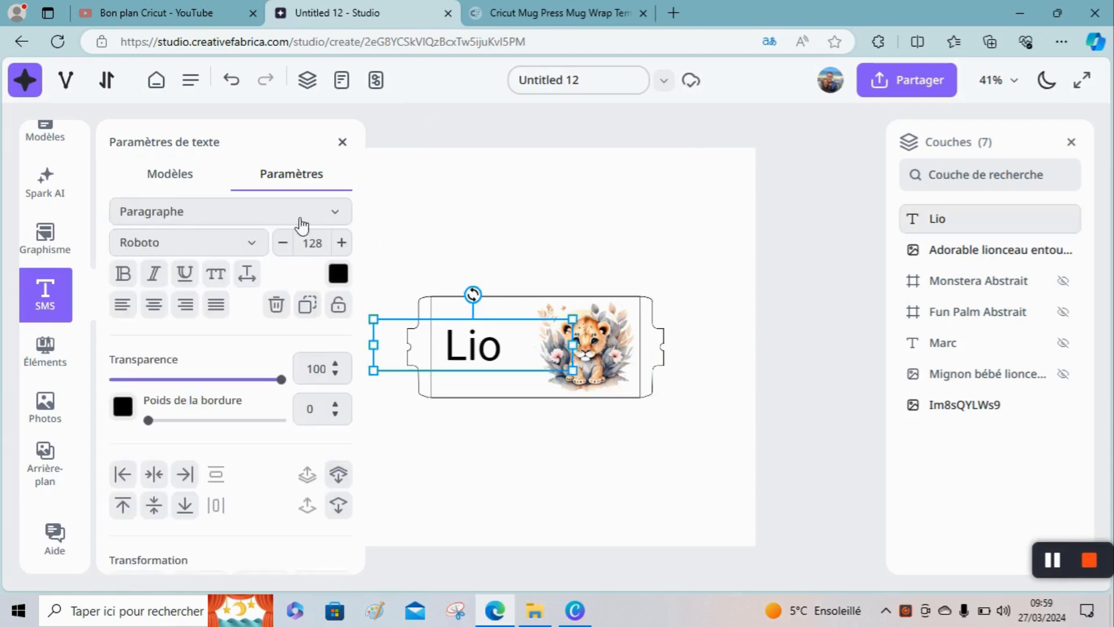
click(123, 277)
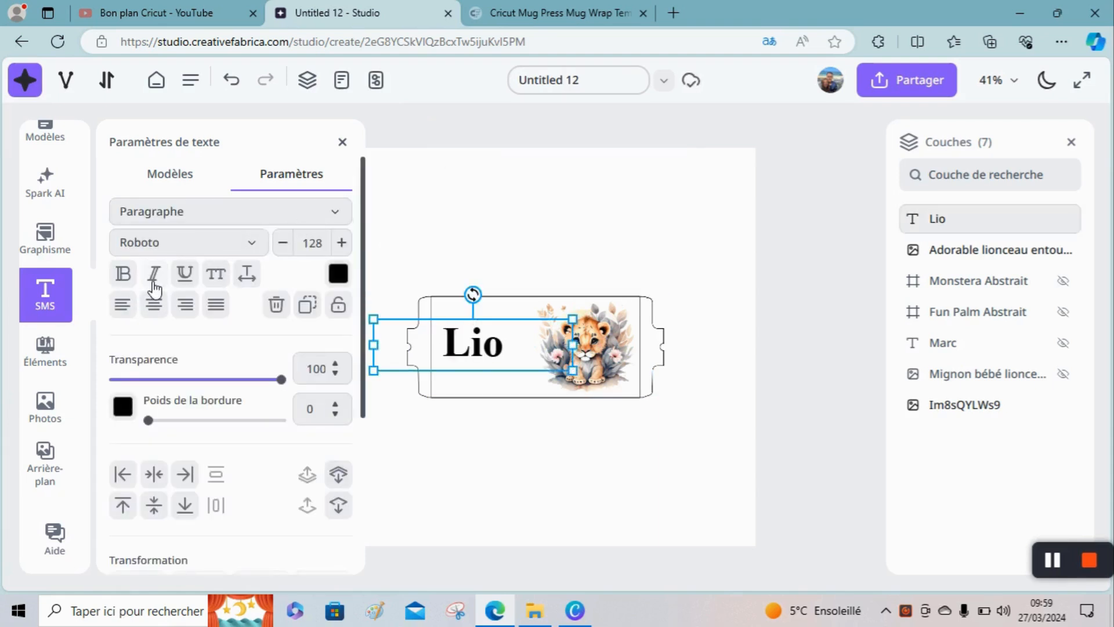
click(155, 287)
click(185, 277)
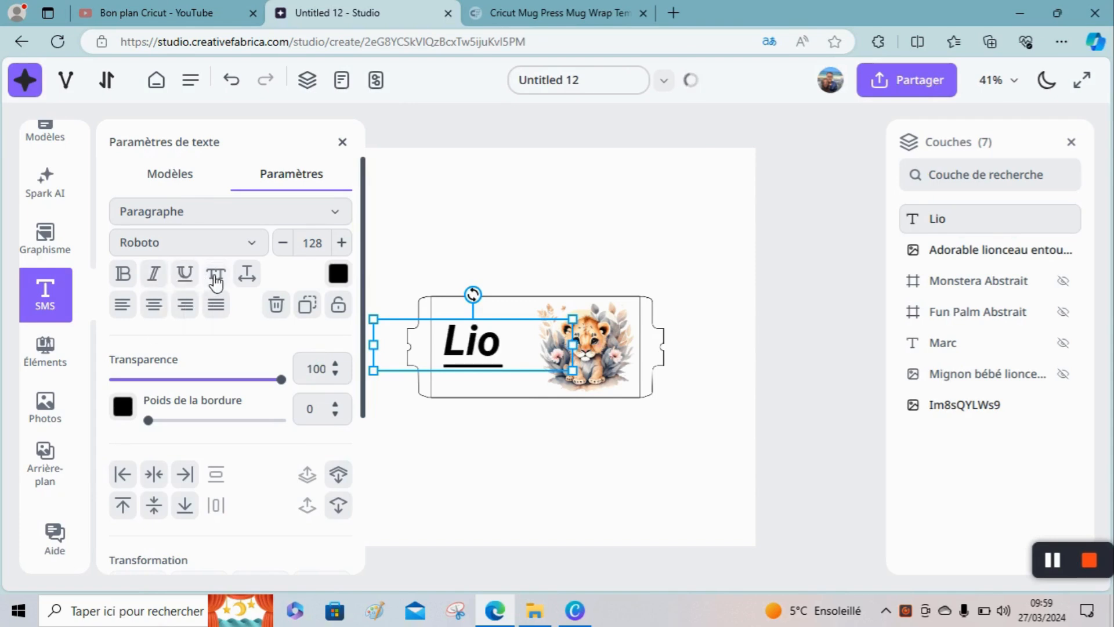
click(217, 282)
click(248, 281)
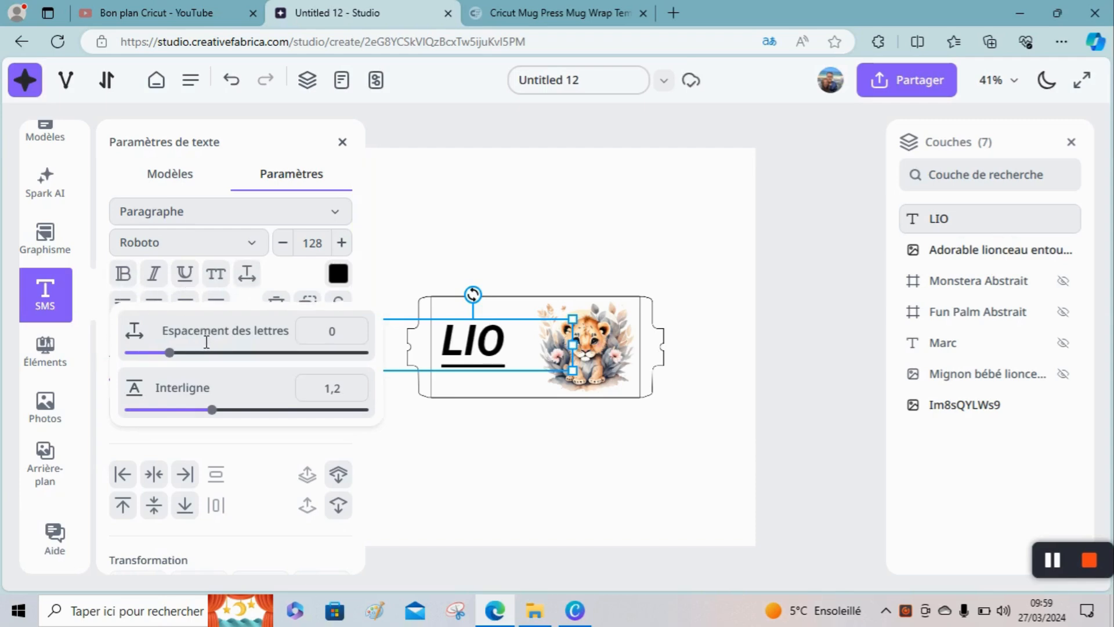
Step: Switch the text's bold style off and on again, and remove its underline and italic styles
click(127, 278)
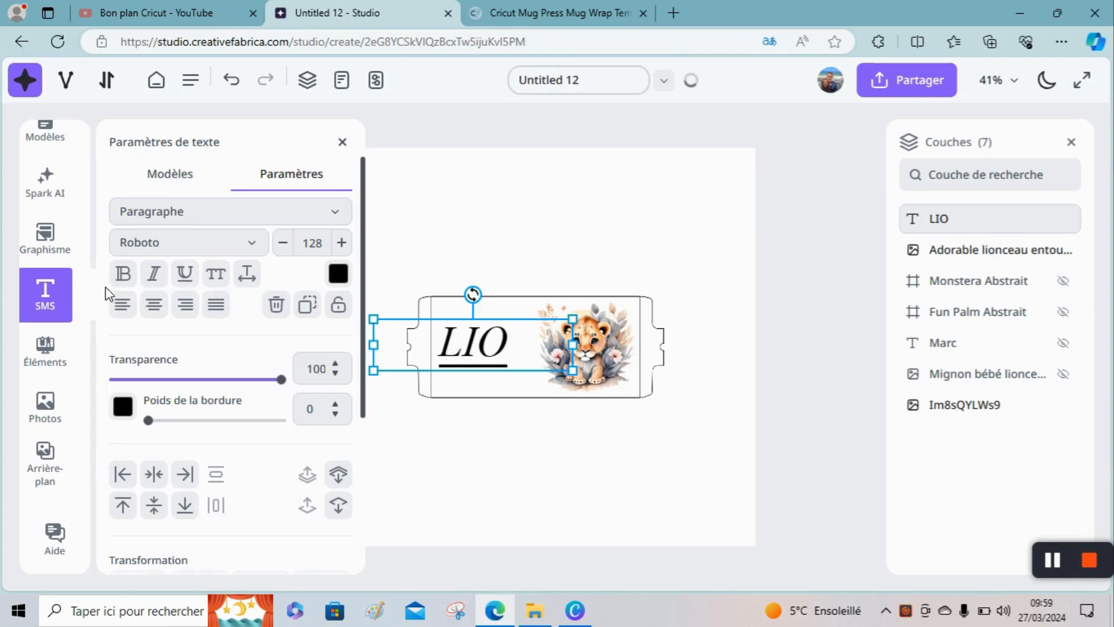
click(125, 277)
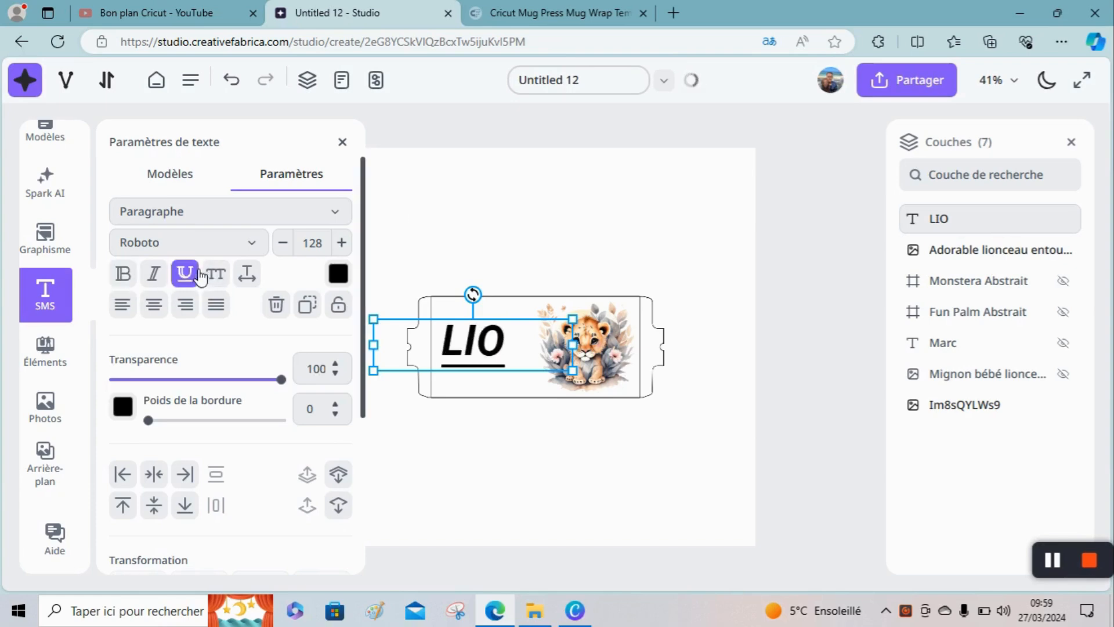
click(186, 275)
click(154, 276)
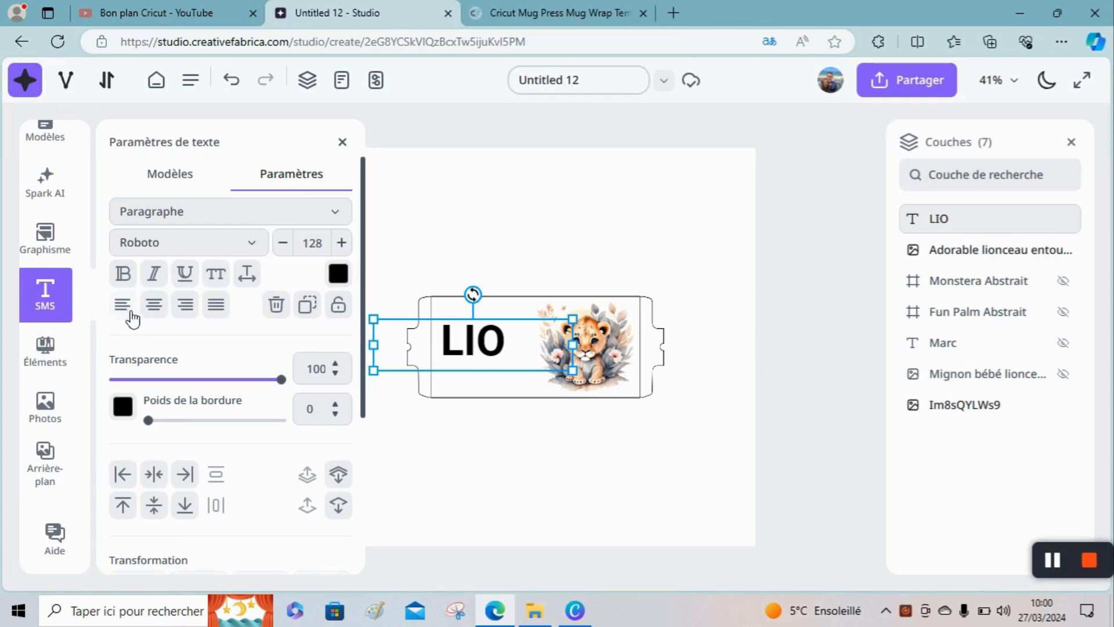
Step: Browse the font list and change the text's font to Allura
click(255, 246)
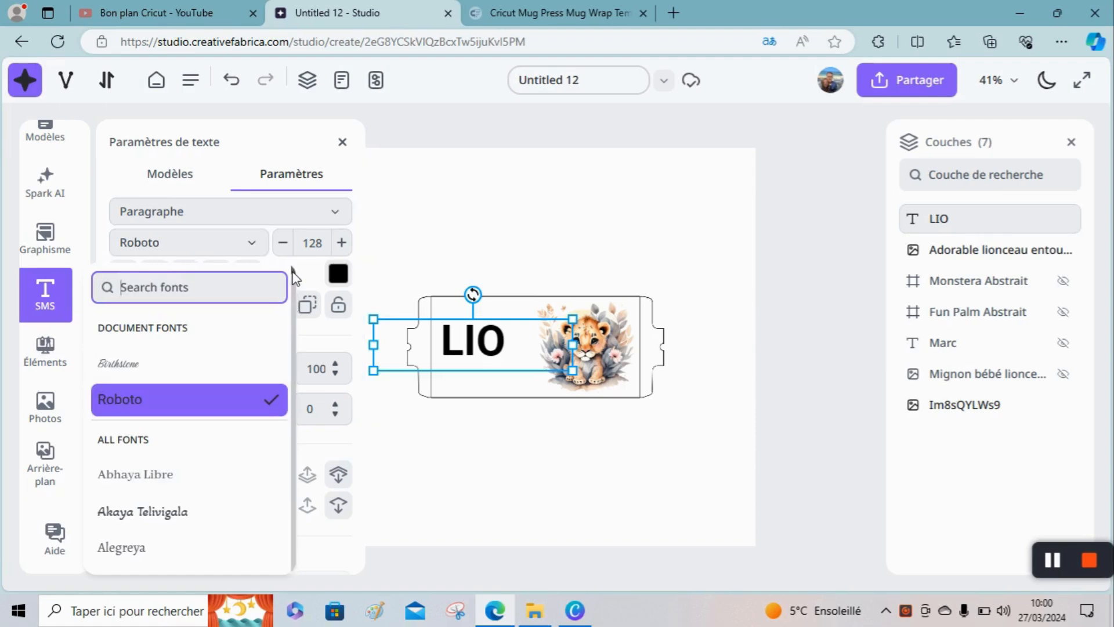
drag(293, 269, 293, 282)
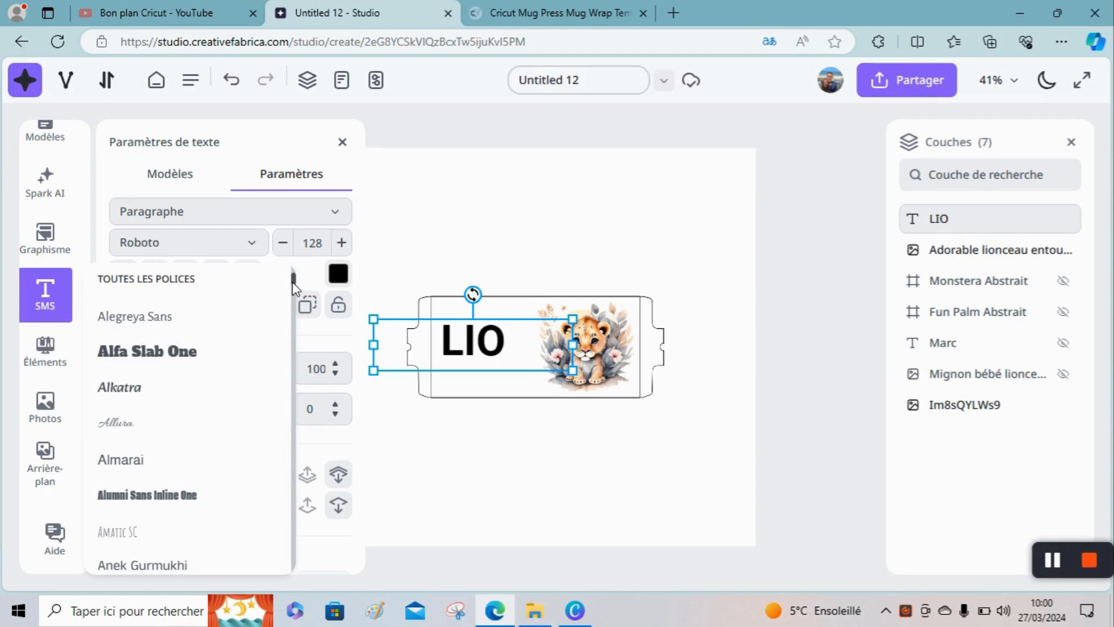
click(159, 419)
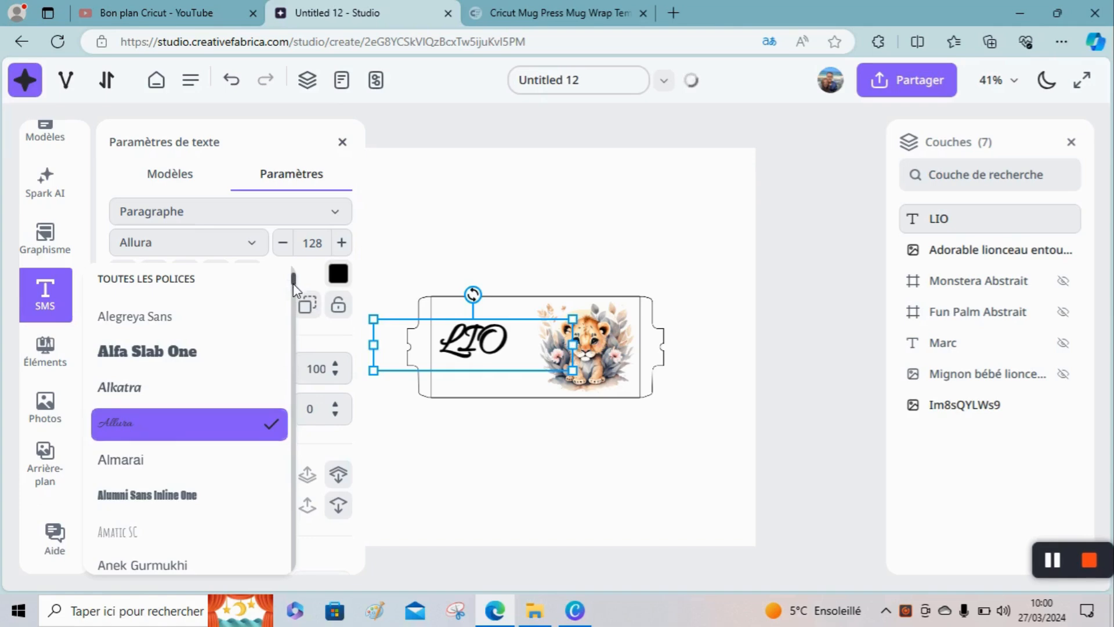
scroll(292, 301, down, 5)
scroll(293, 301, down, 1)
scroll(293, 296, up, 2)
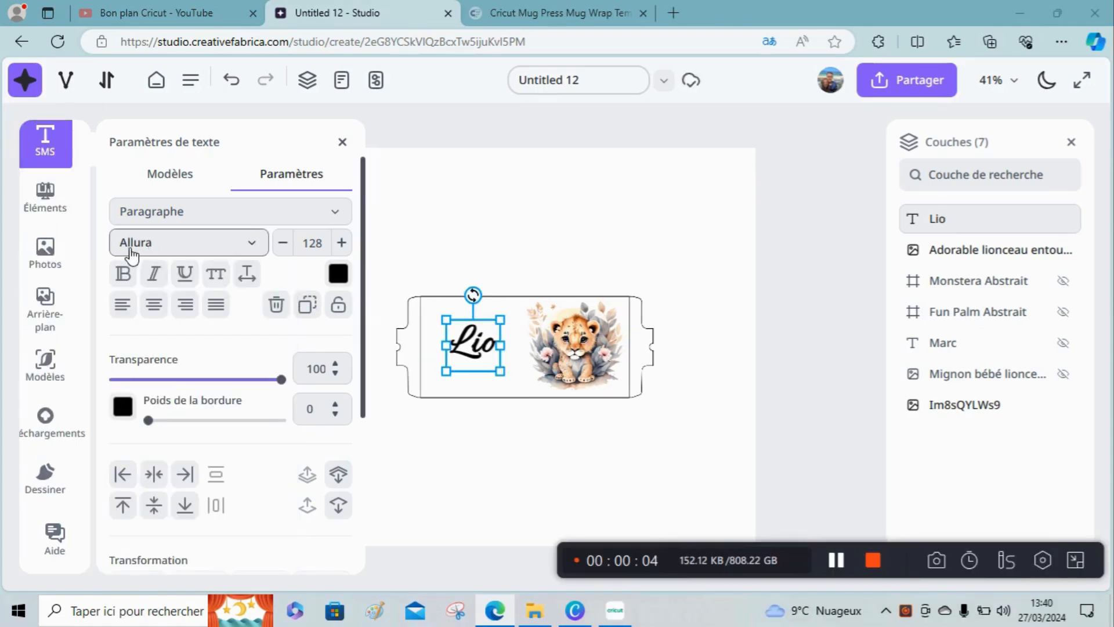
Step: Colour the "Lio" text with the light orange preset swatch and deselect it
click(338, 273)
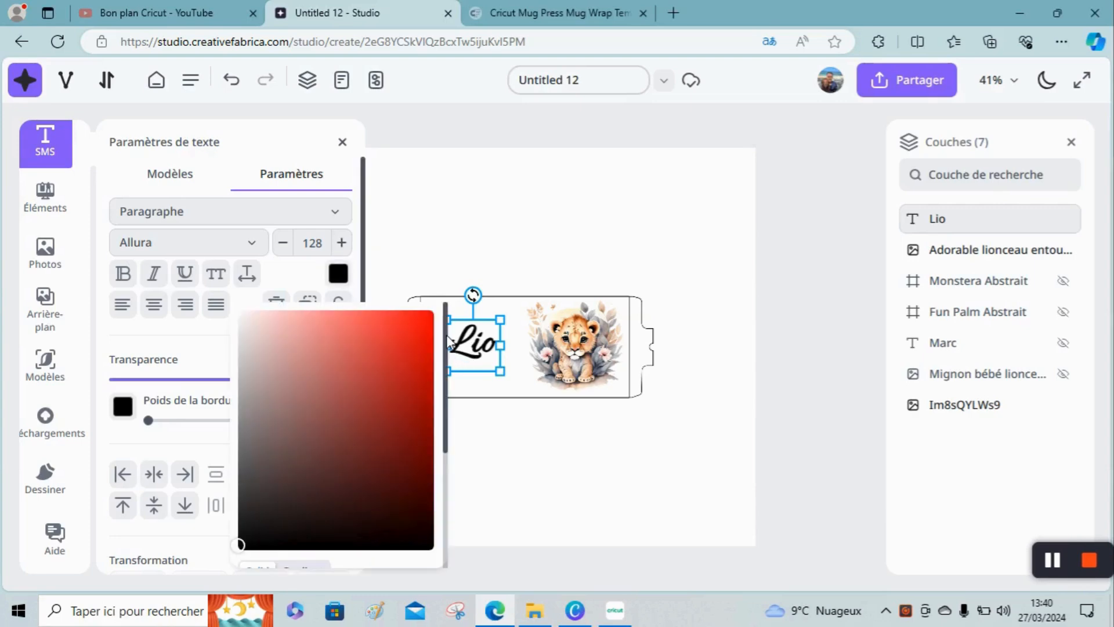
scroll(451, 459, down, 4)
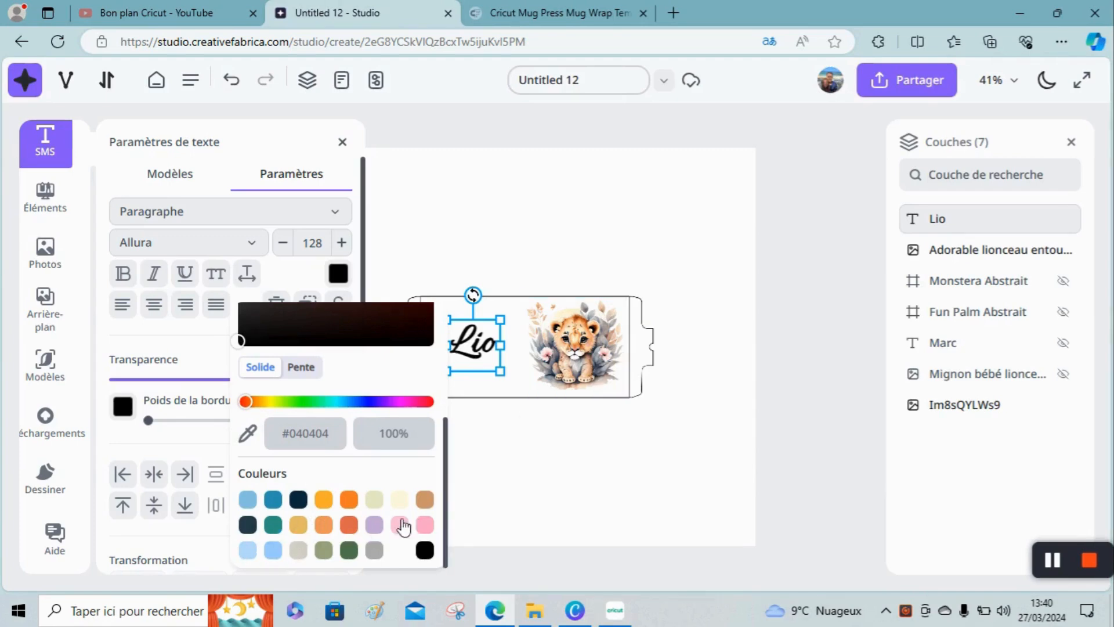
click(324, 524)
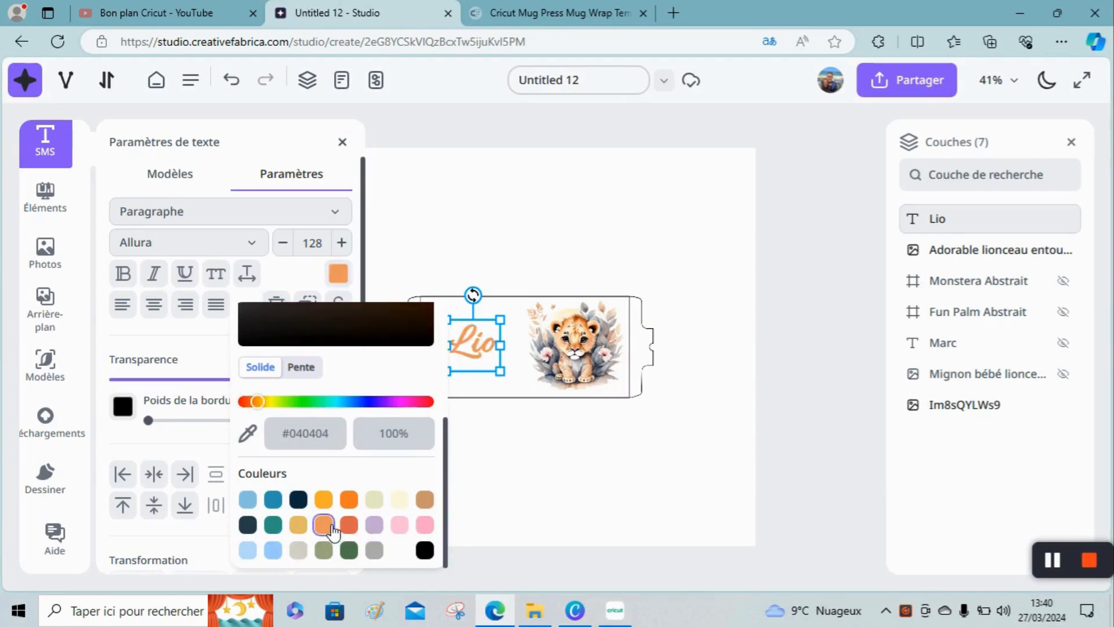
click(569, 475)
click(569, 475)
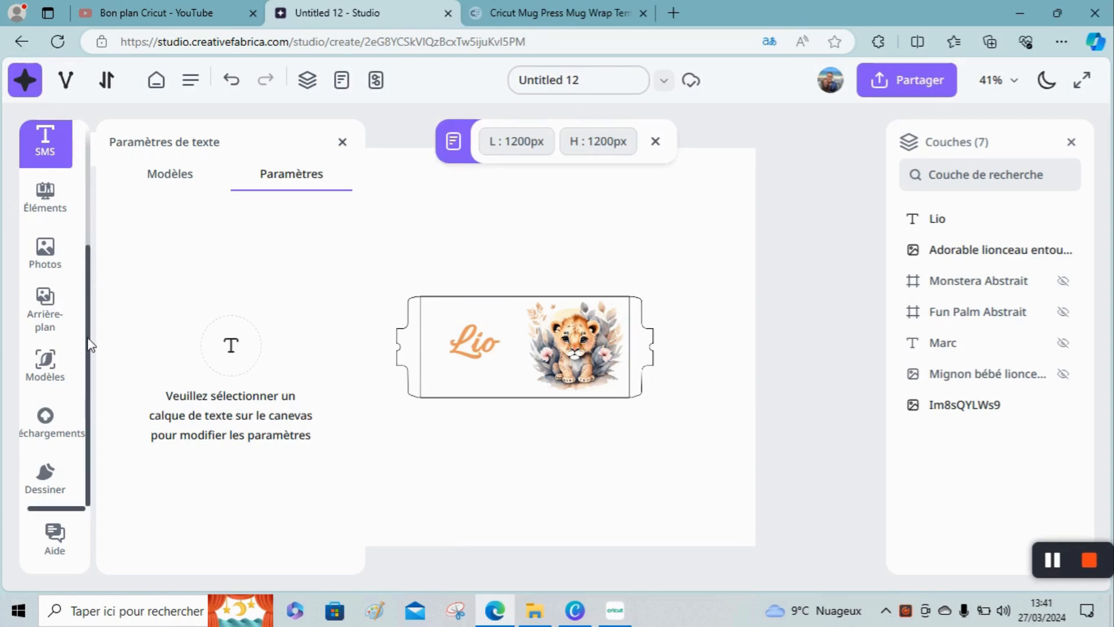
Step: Browse the elements library, open the full Tropical collection and look through its leaf drawings
drag(88, 343, 97, 286)
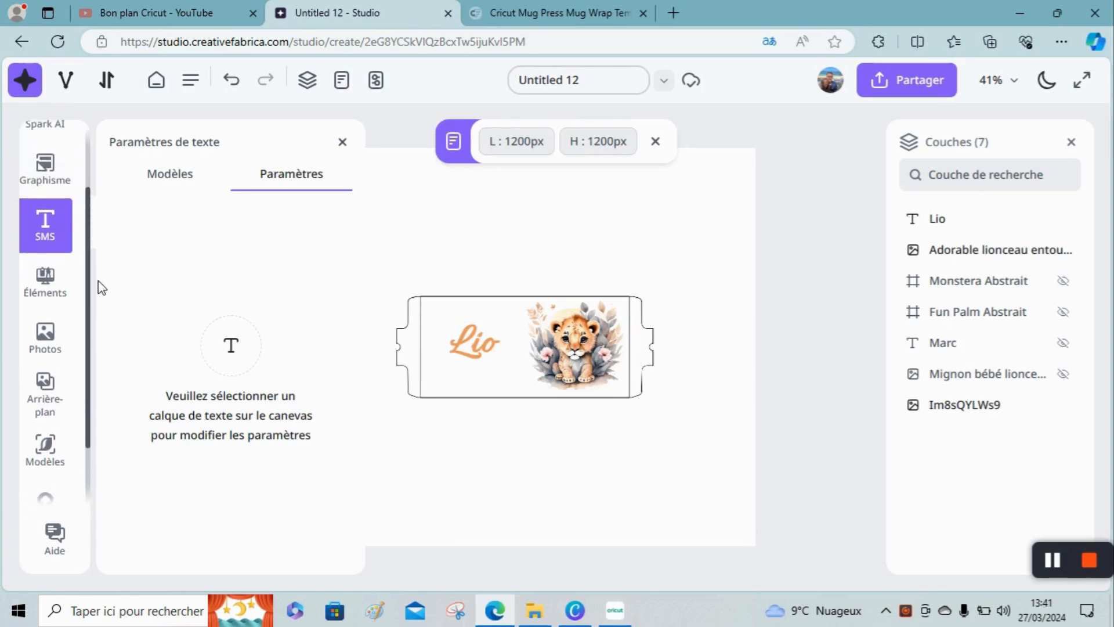
click(56, 293)
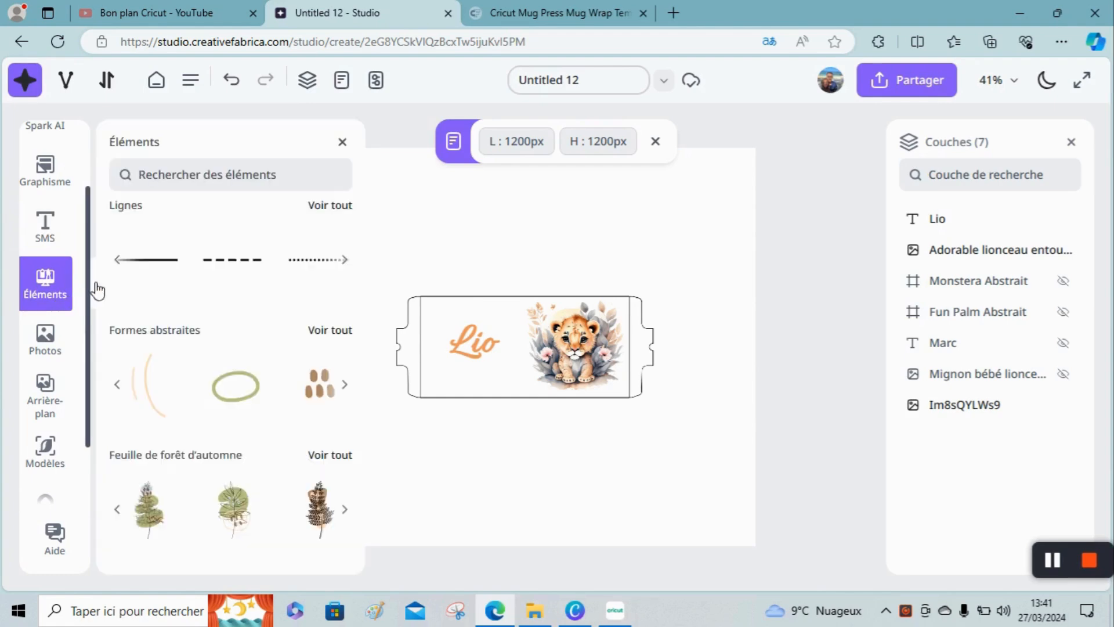
scroll(365, 266, down, 1)
drag(364, 270, 376, 560)
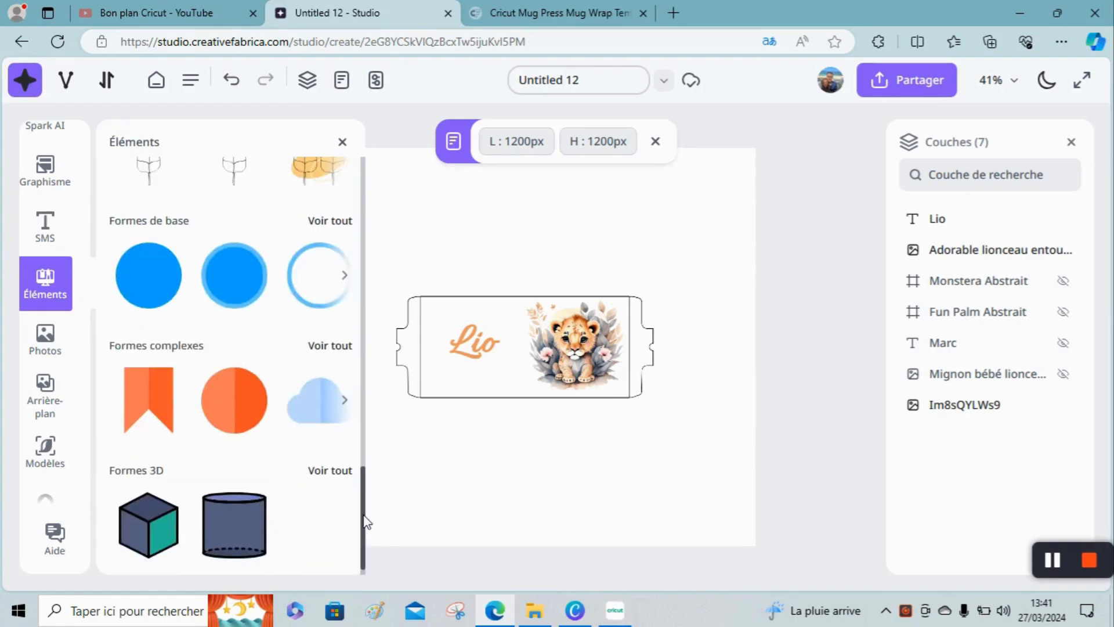
drag(365, 521, 364, 460)
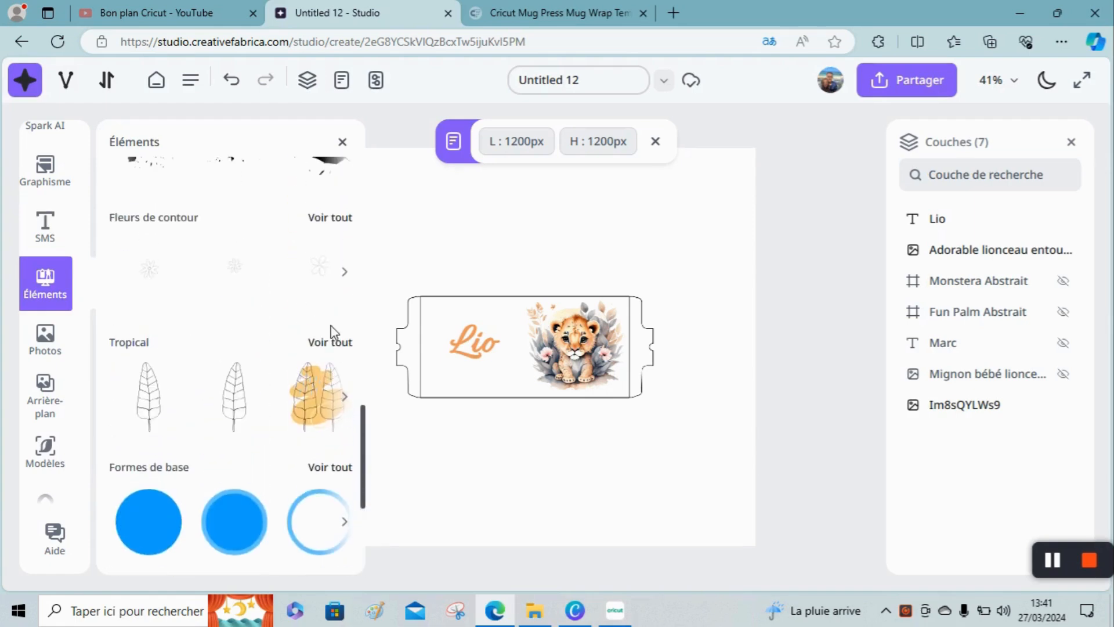
click(340, 350)
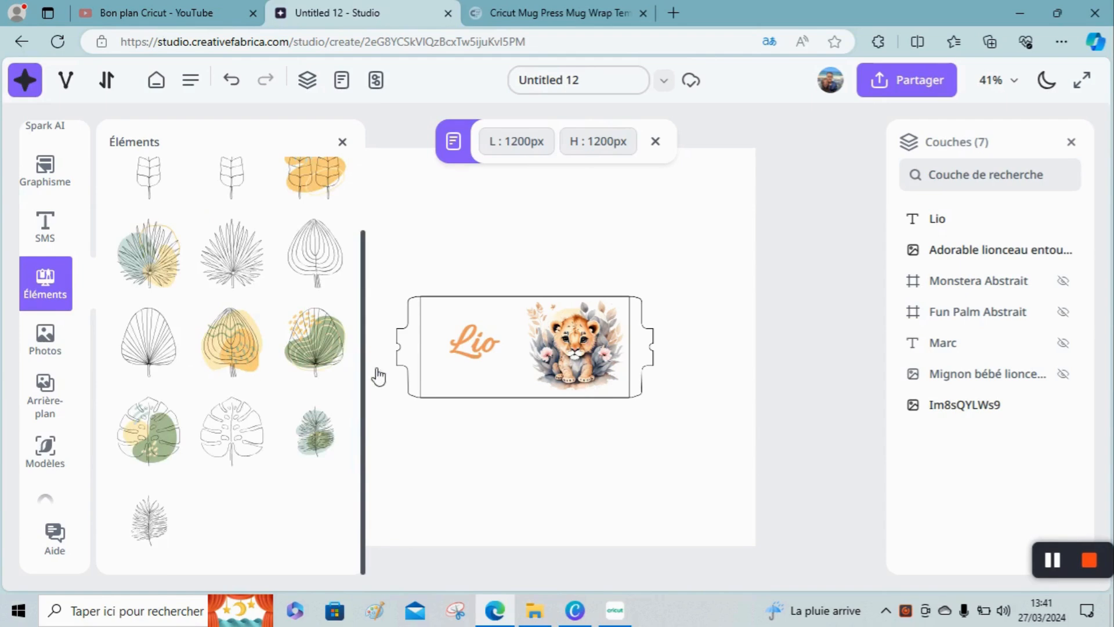
drag(368, 368, 363, 323)
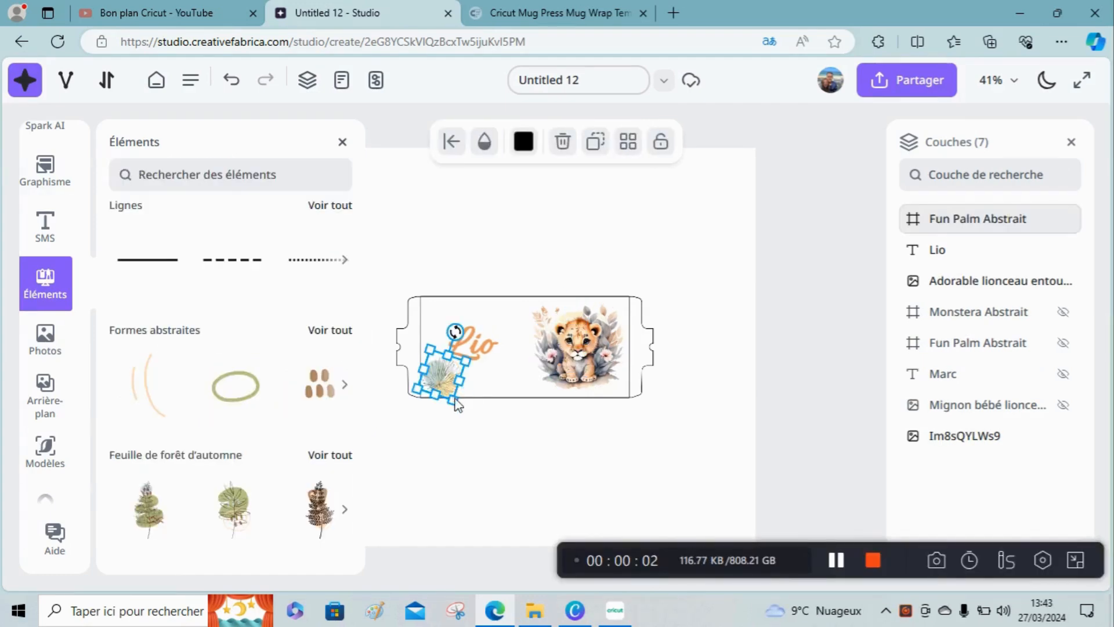
Step: Deselect the palm leaf and add the coloured monstera leaf from the full Tropical elements collection to the design
click(464, 459)
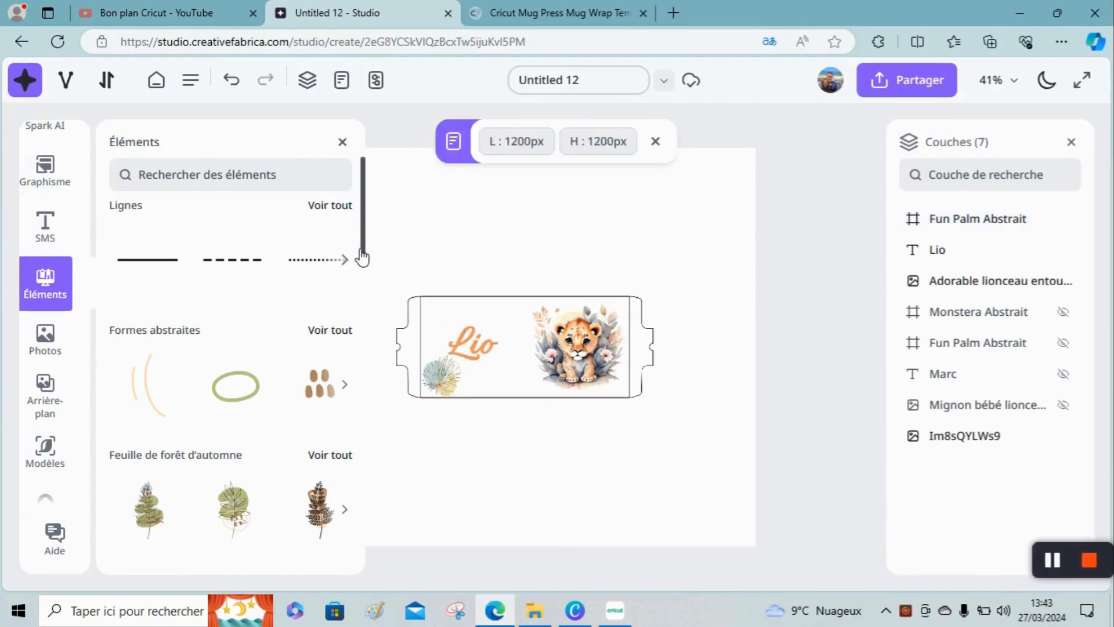
scroll(357, 279, down, 3)
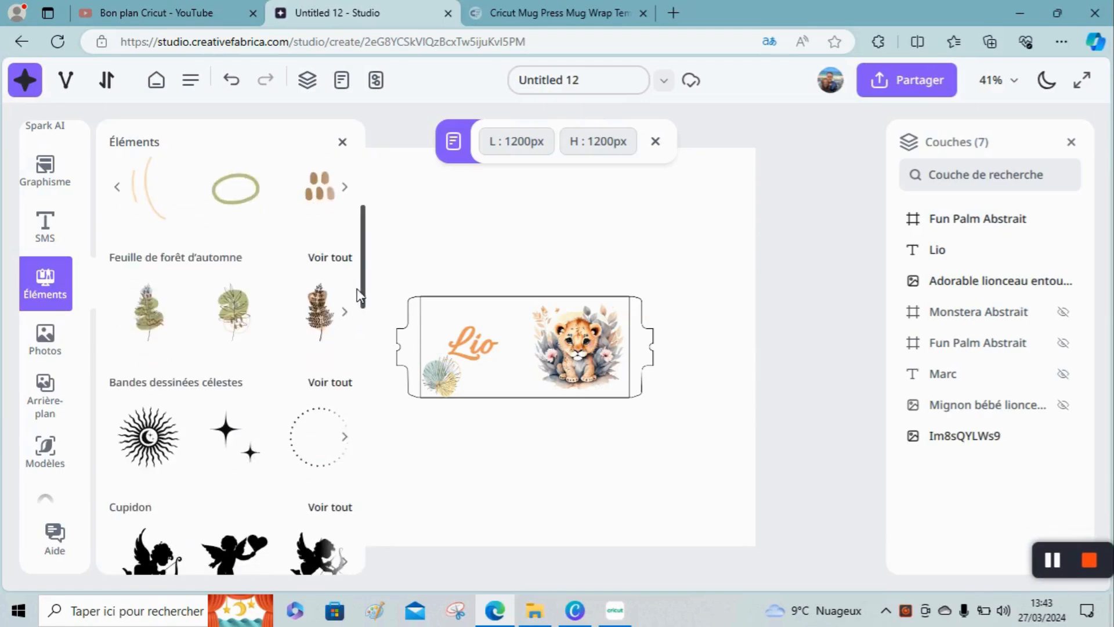
drag(357, 296, 390, 465)
click(337, 418)
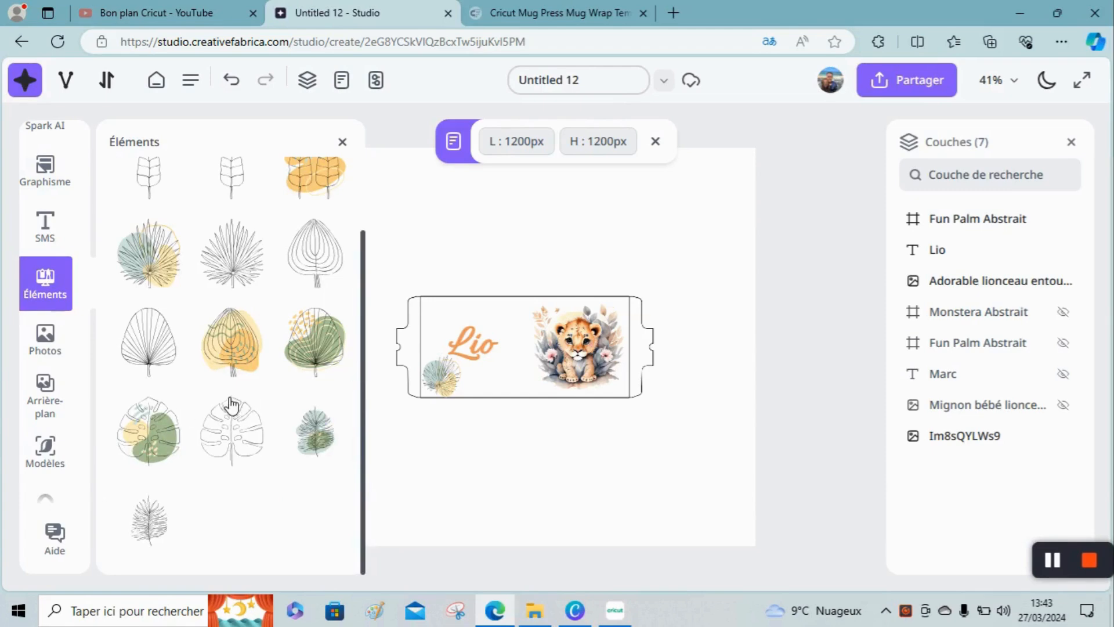
click(165, 438)
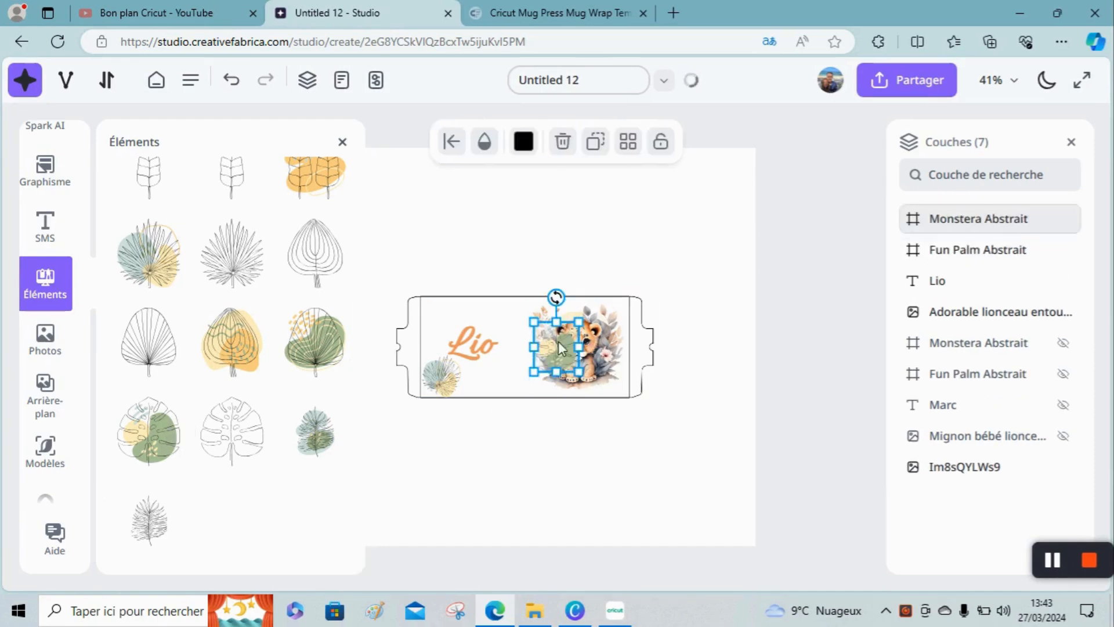
Step: Shrink and tilt the monstera leaf, place it above the end of the "Lio" text near the template's upper edge, and deselect it
drag(555, 346, 509, 333)
drag(505, 283, 511, 314)
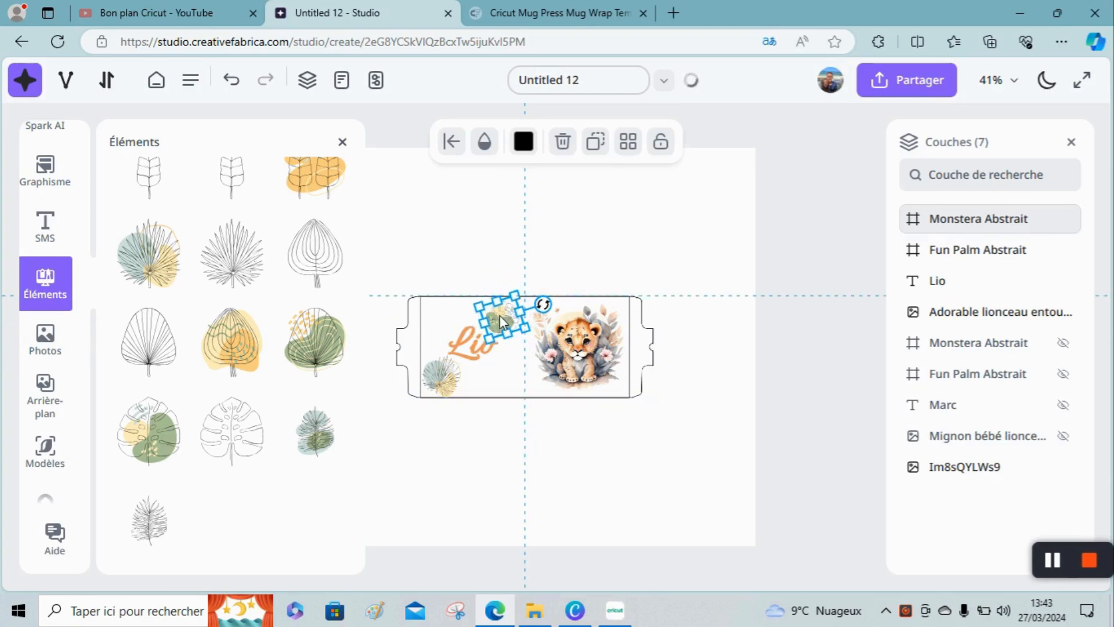
click(548, 239)
Step: Zoom the canvas to 100%, close the elements library, and rotate the monstera leaf above "Lio" to -135°
click(995, 80)
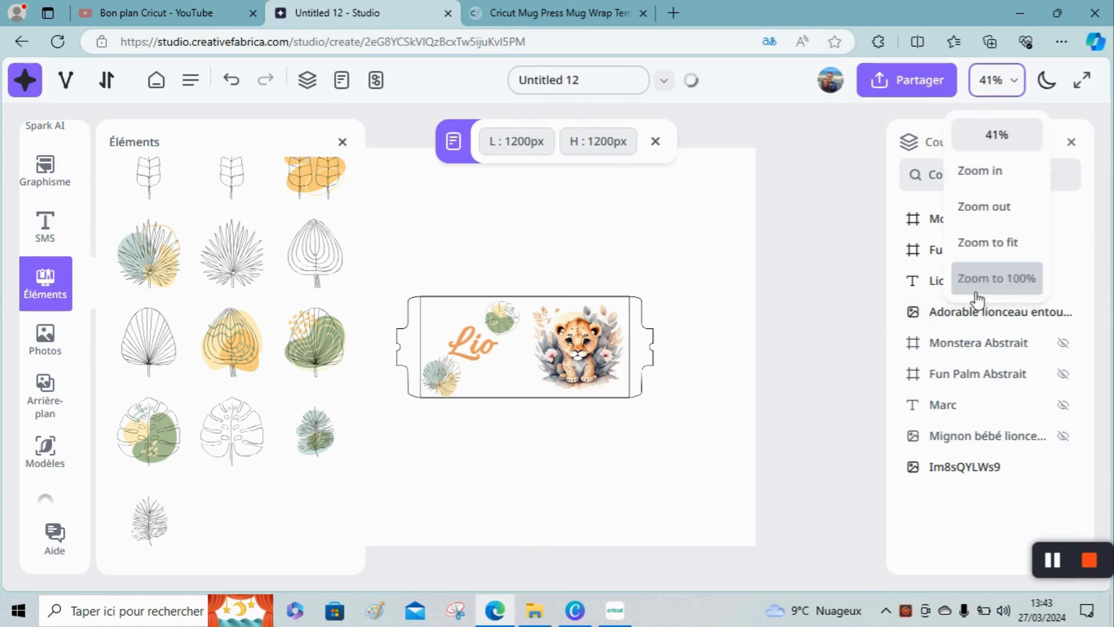
key(Return)
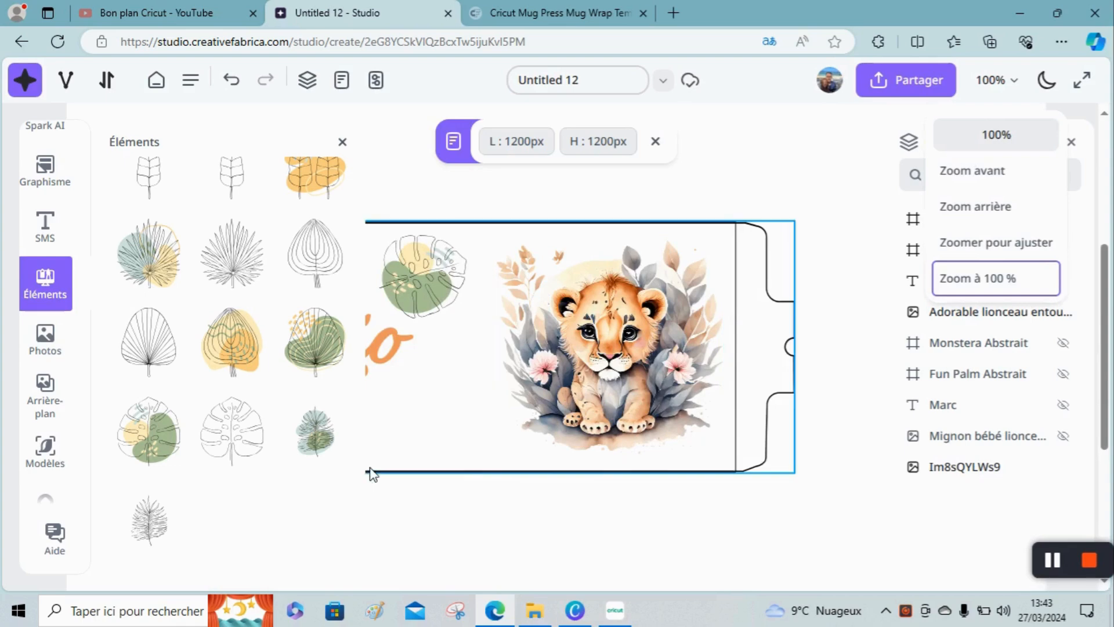
click(343, 143)
click(343, 143)
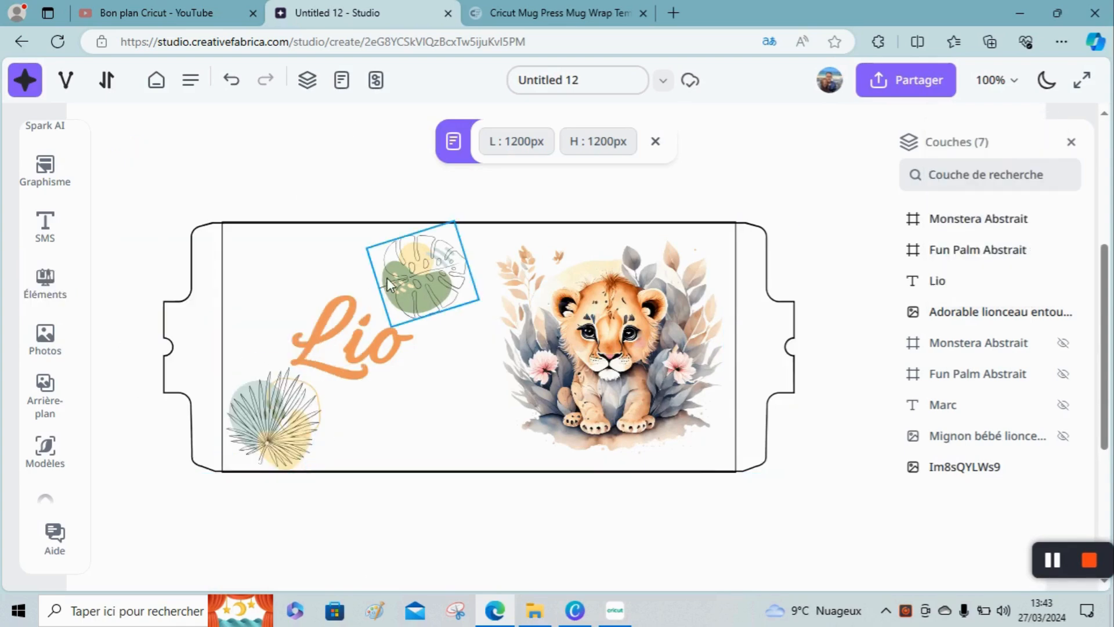
click(482, 298)
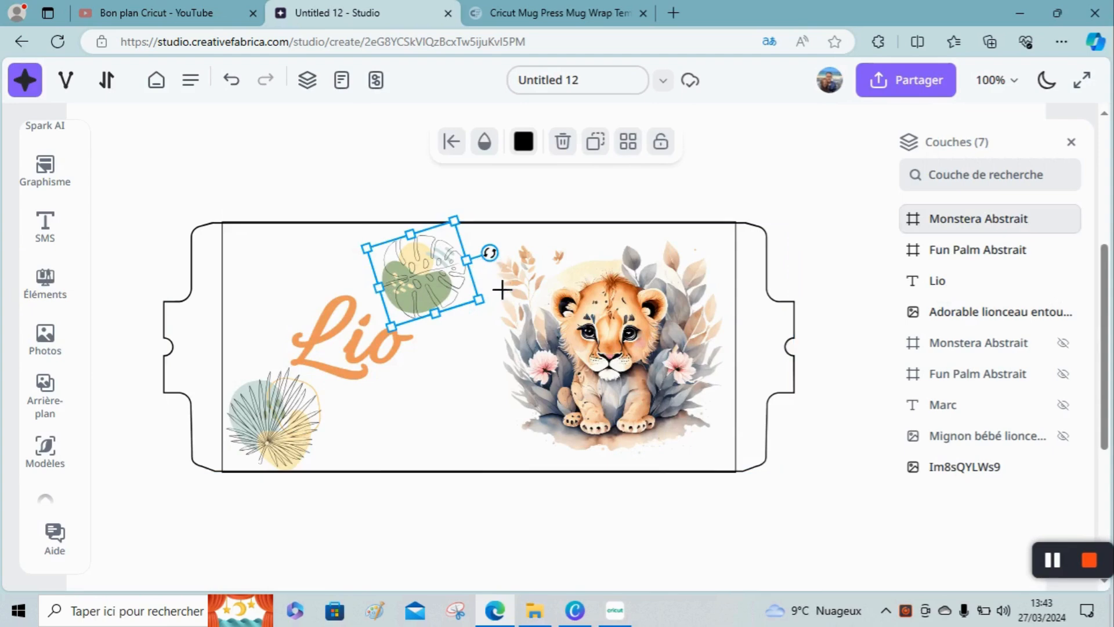
drag(489, 253, 392, 314)
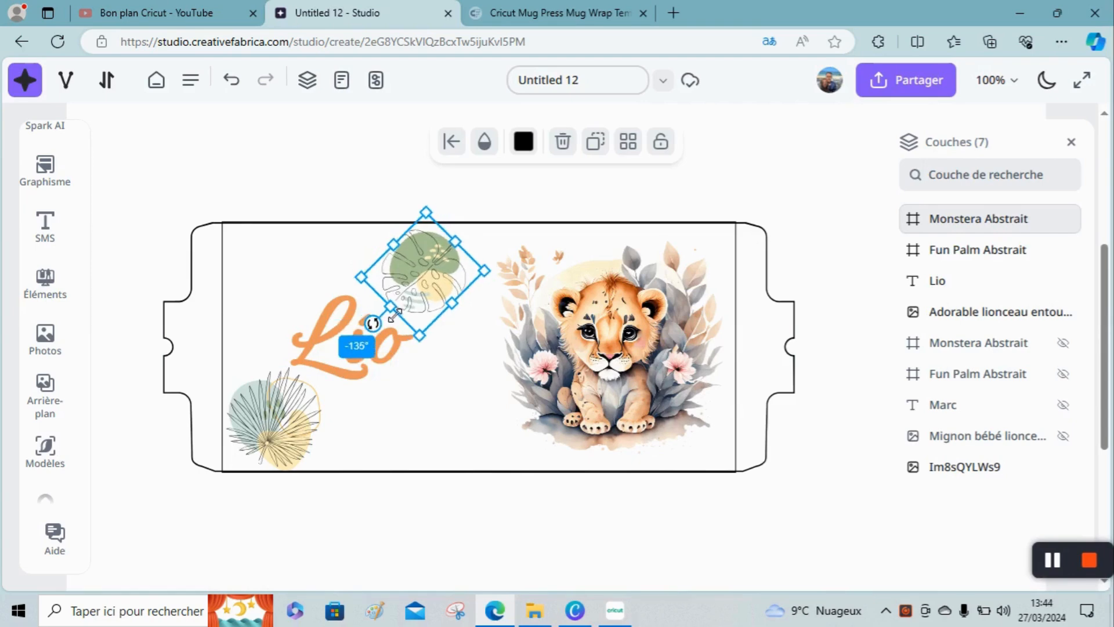
click(743, 161)
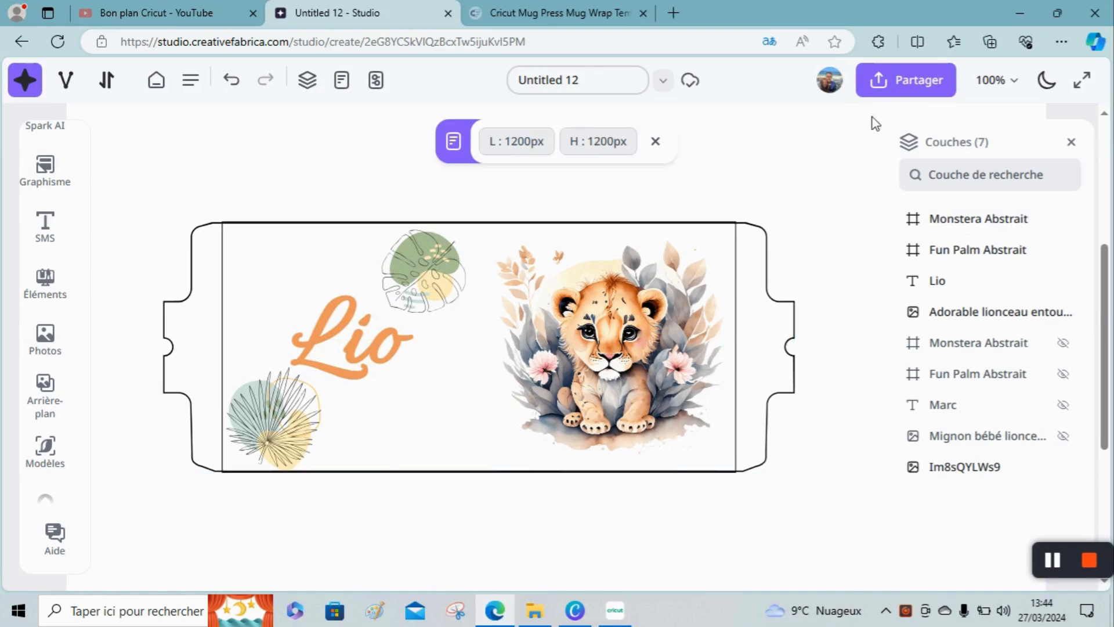
Step: Download the mug design as a PNG with the background removed, and dismiss the download options
click(901, 92)
click(589, 337)
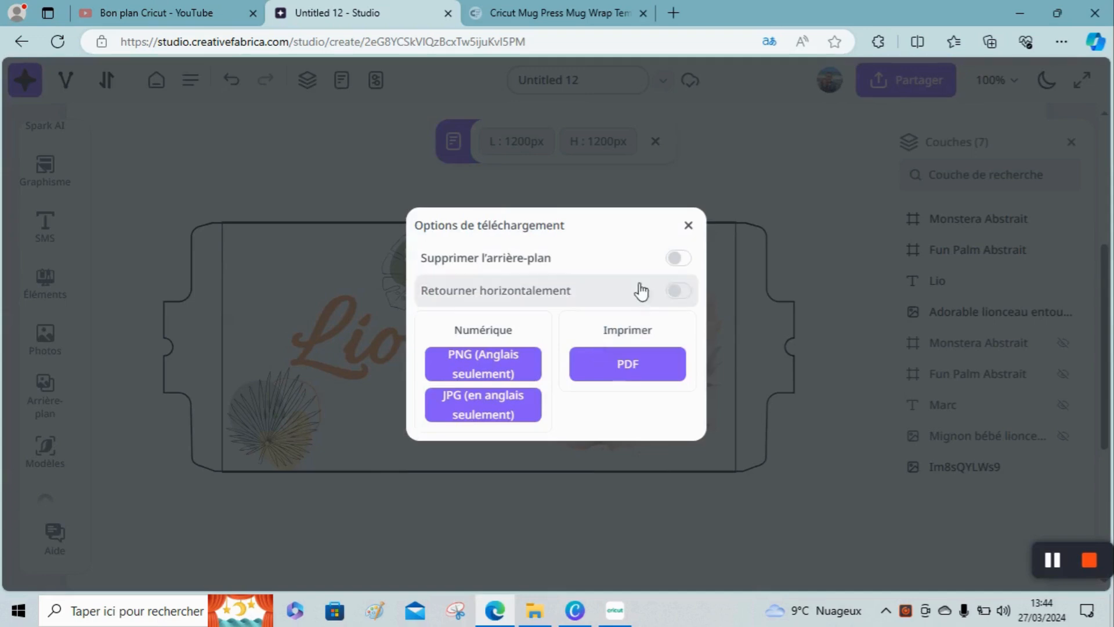
click(686, 261)
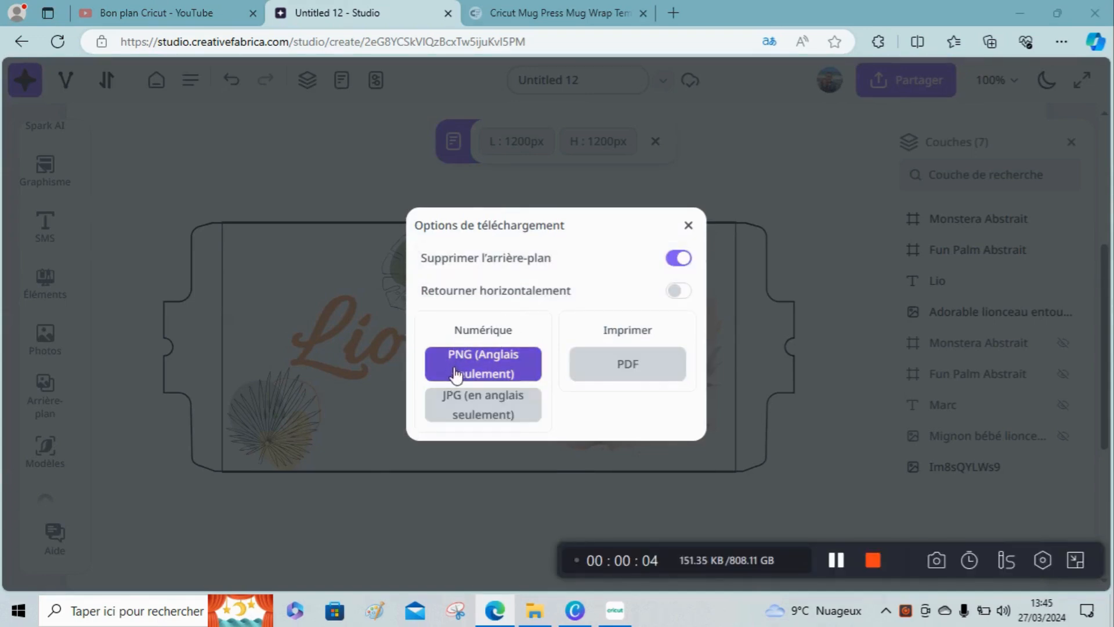
click(488, 365)
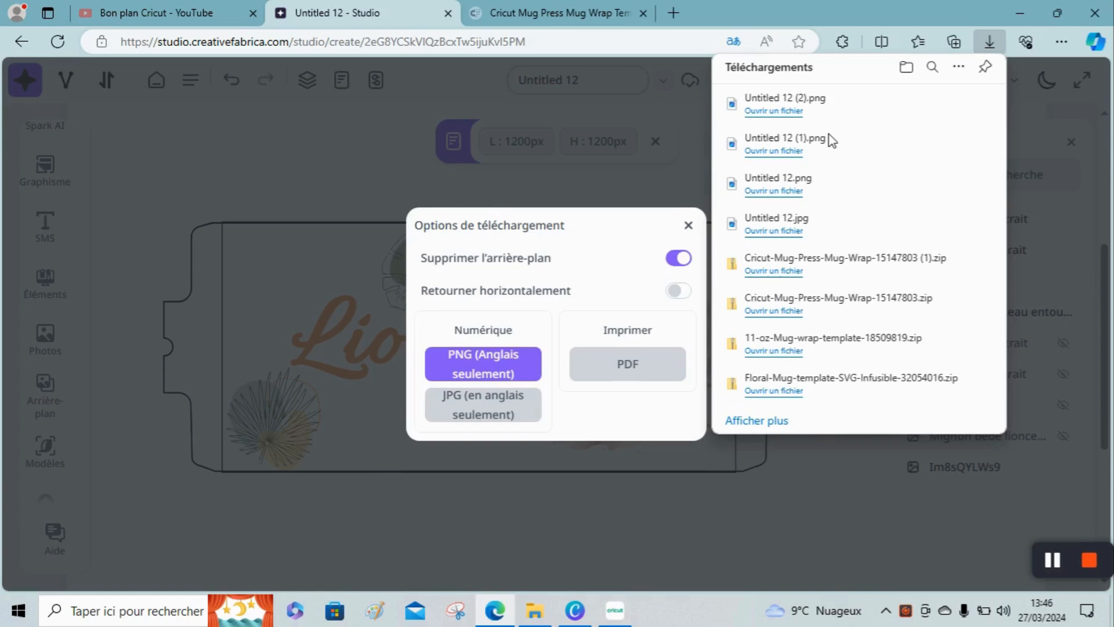
click(319, 218)
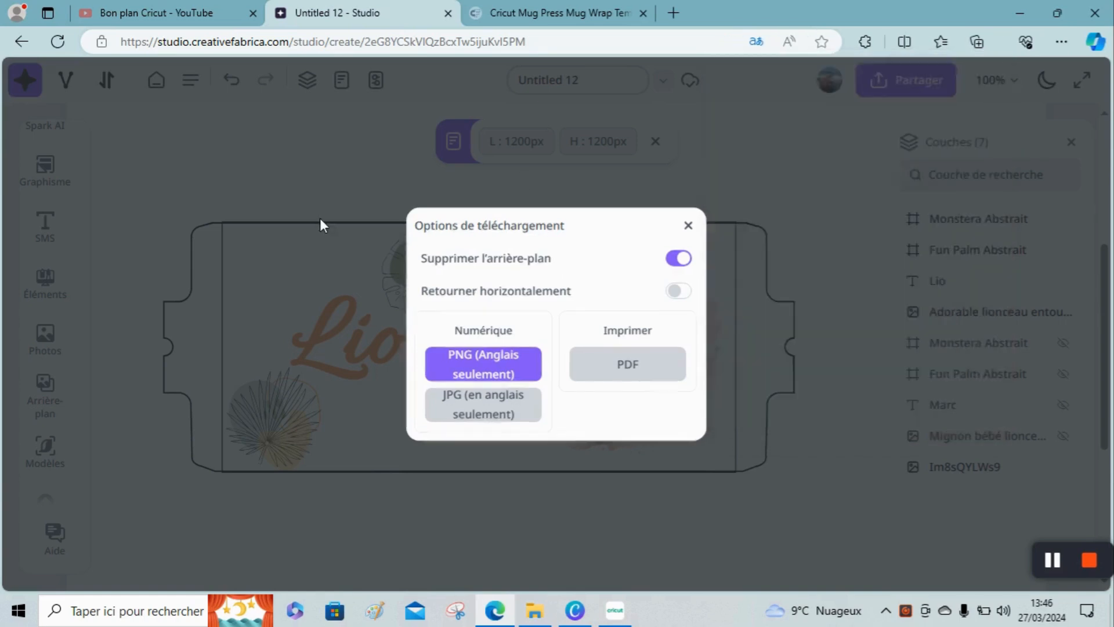
click(319, 217)
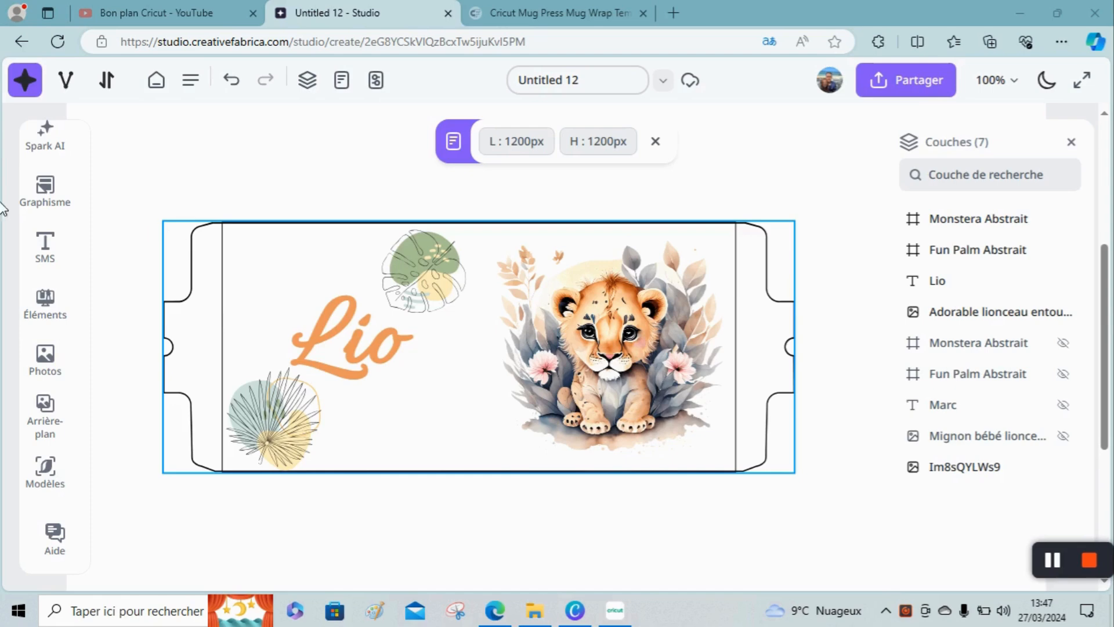
Step: Look through the template categories and the invitation templates, and review the images generated with Spark AI
drag(87, 173, 93, 124)
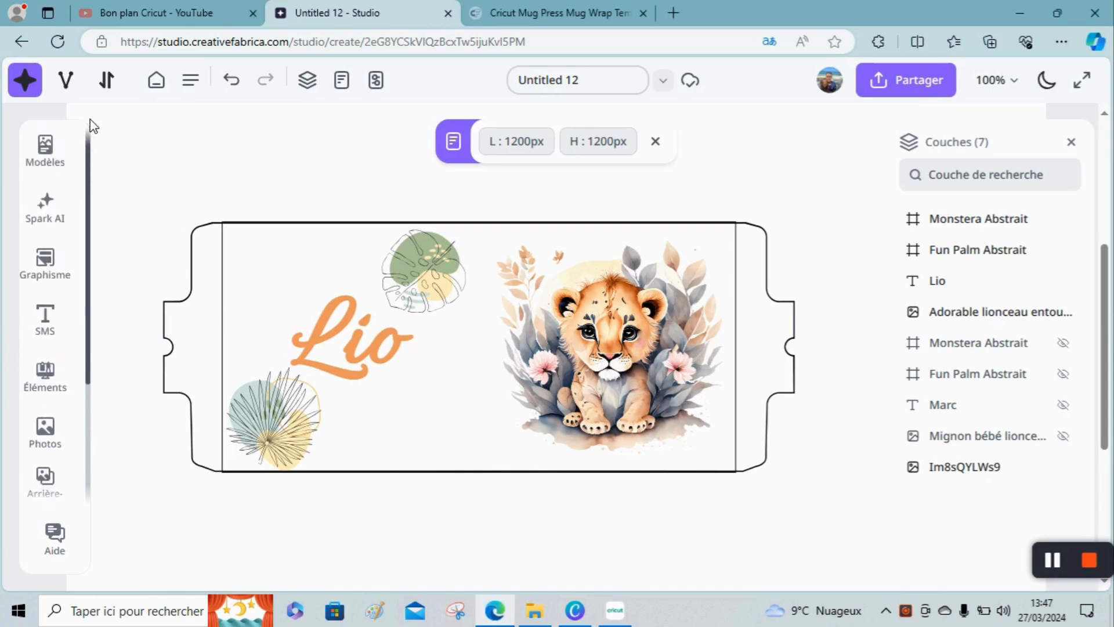
click(64, 181)
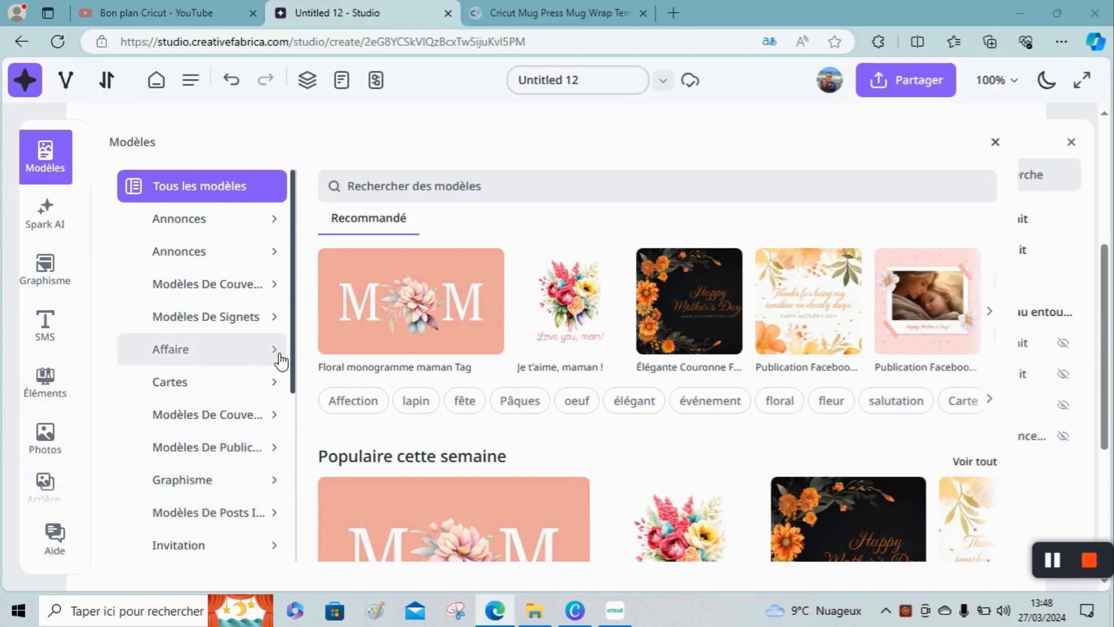
drag(293, 348, 295, 380)
scroll(272, 406, down, 3)
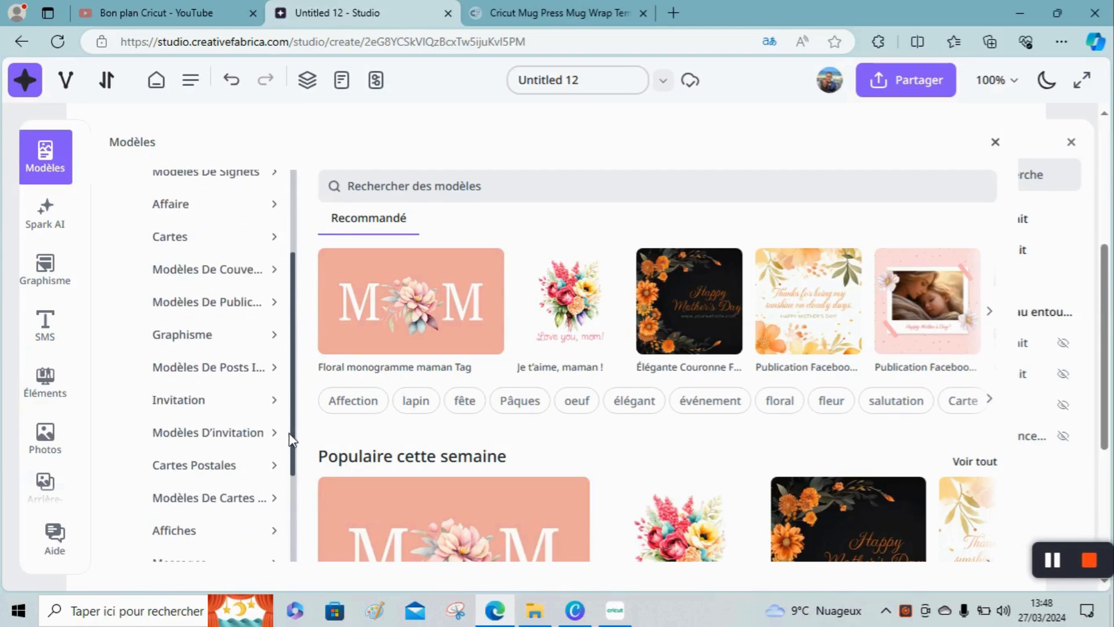
click(255, 400)
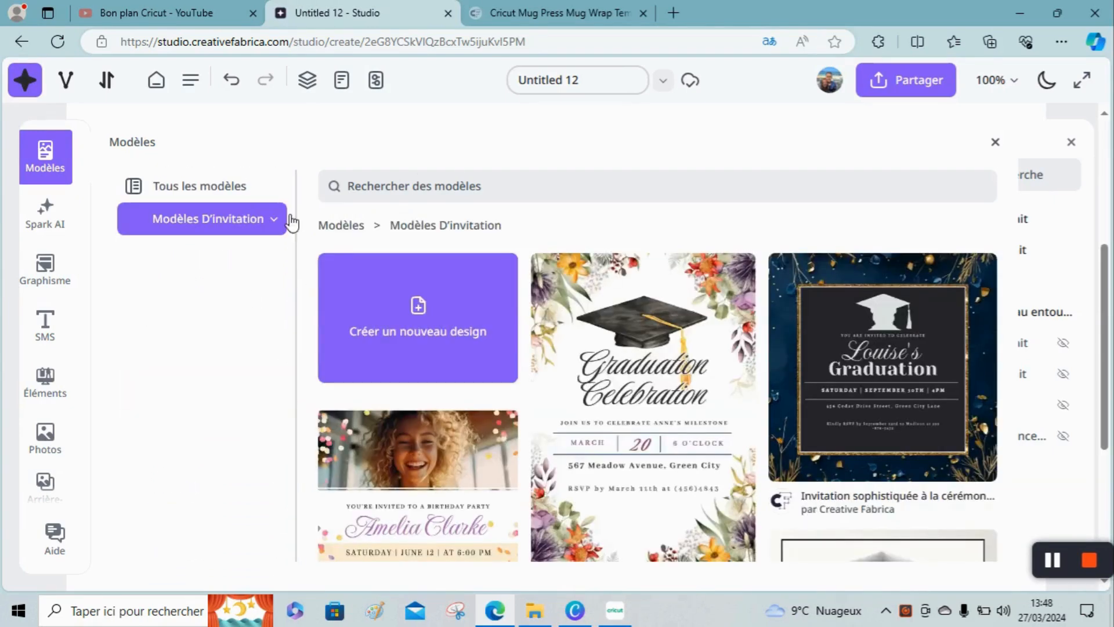
click(47, 233)
click(21, 221)
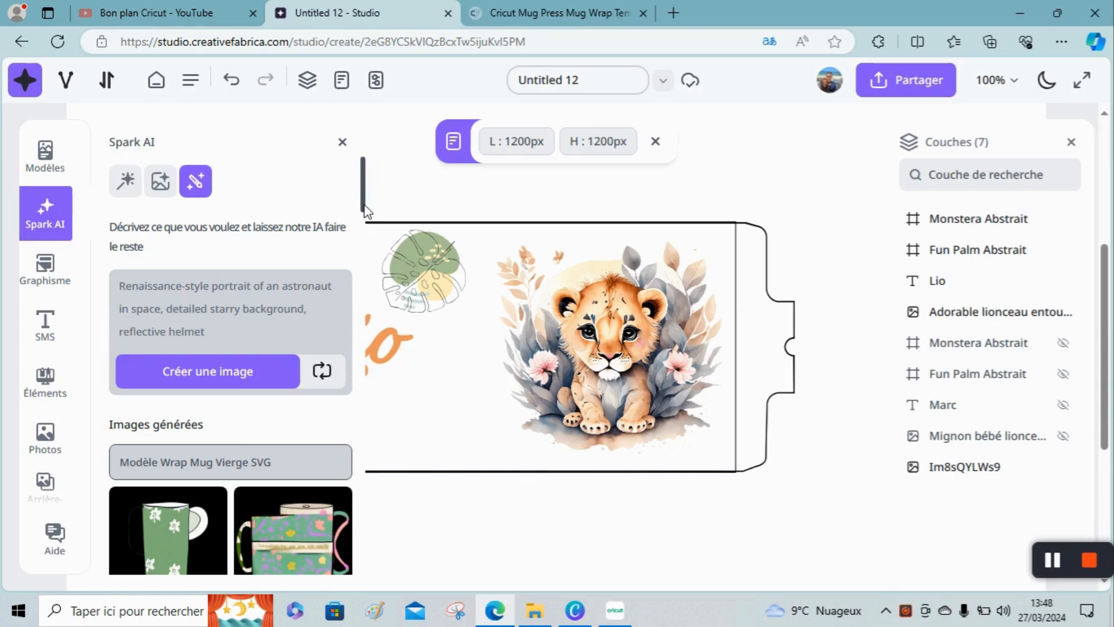
drag(366, 210, 360, 211)
scroll(360, 231, down, 4)
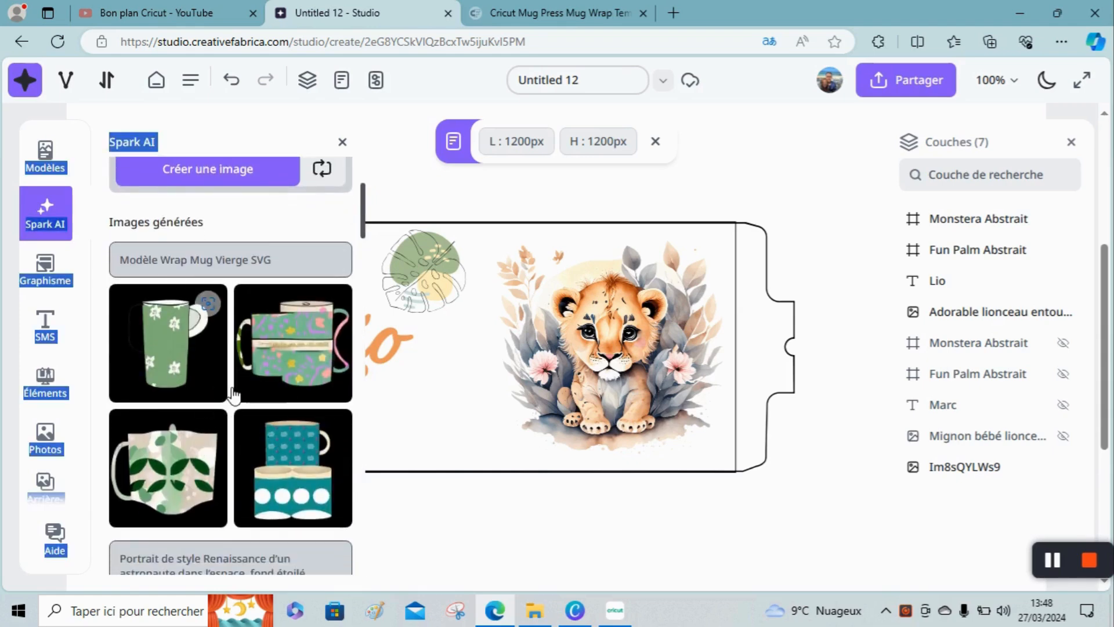
Step: Browse the graphics library and look over the ready-made text designs and the element collections
click(45, 268)
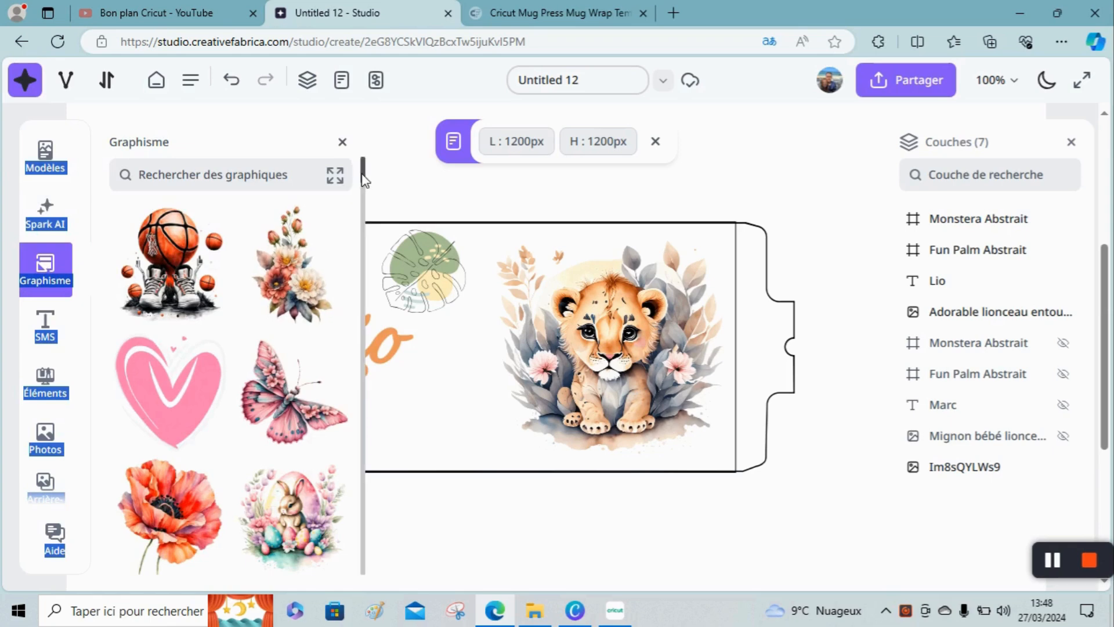
drag(364, 179, 361, 203)
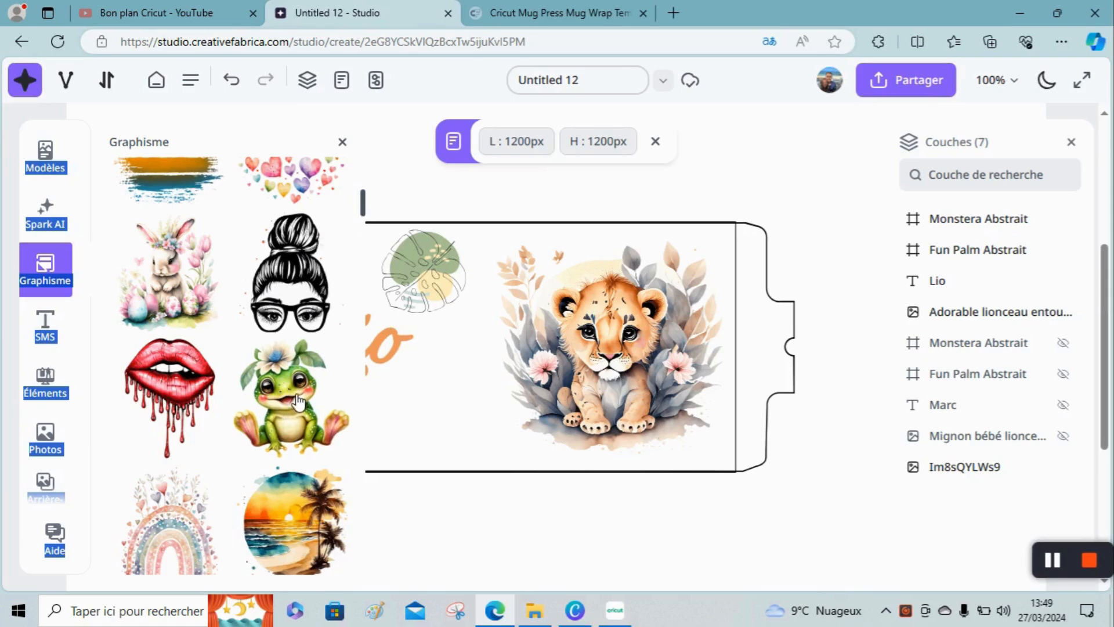
drag(364, 204, 367, 355)
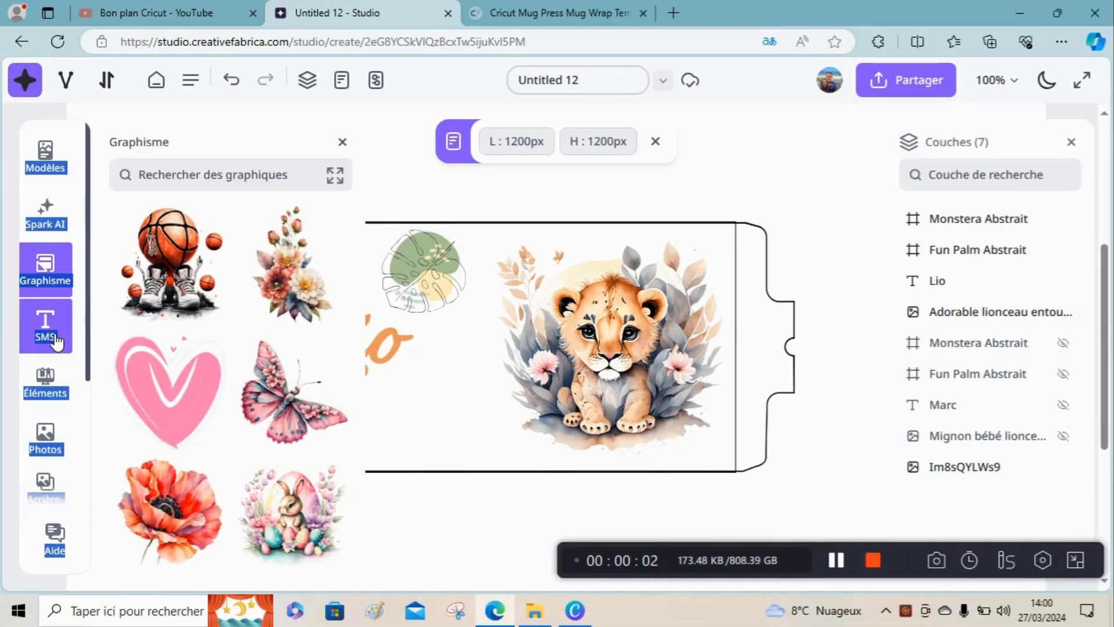
click(56, 341)
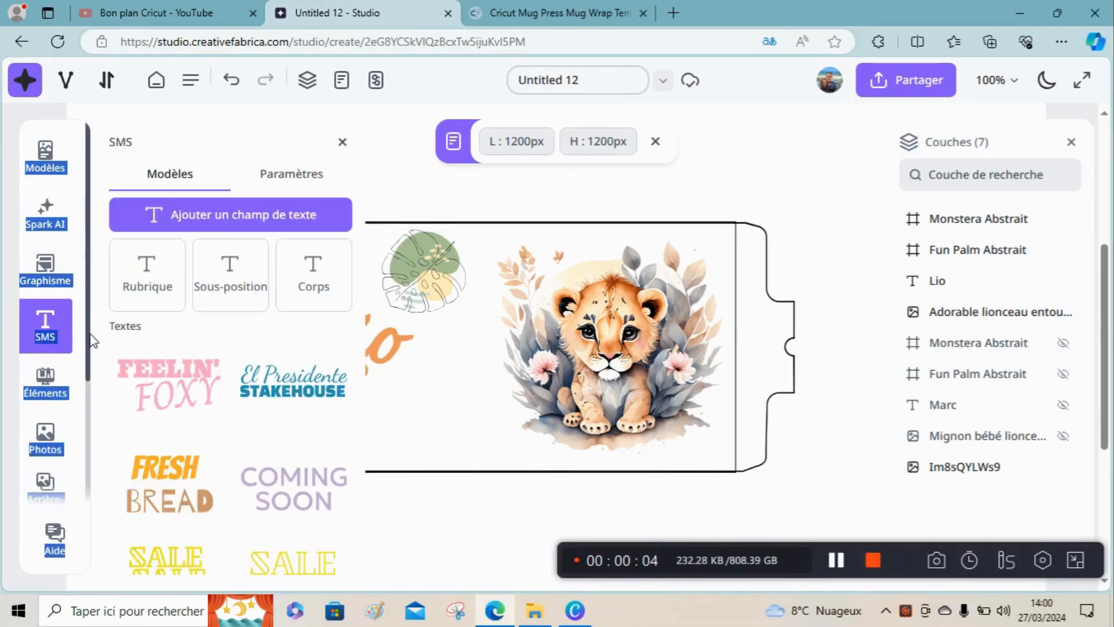
scroll(87, 345, down, 1)
click(58, 348)
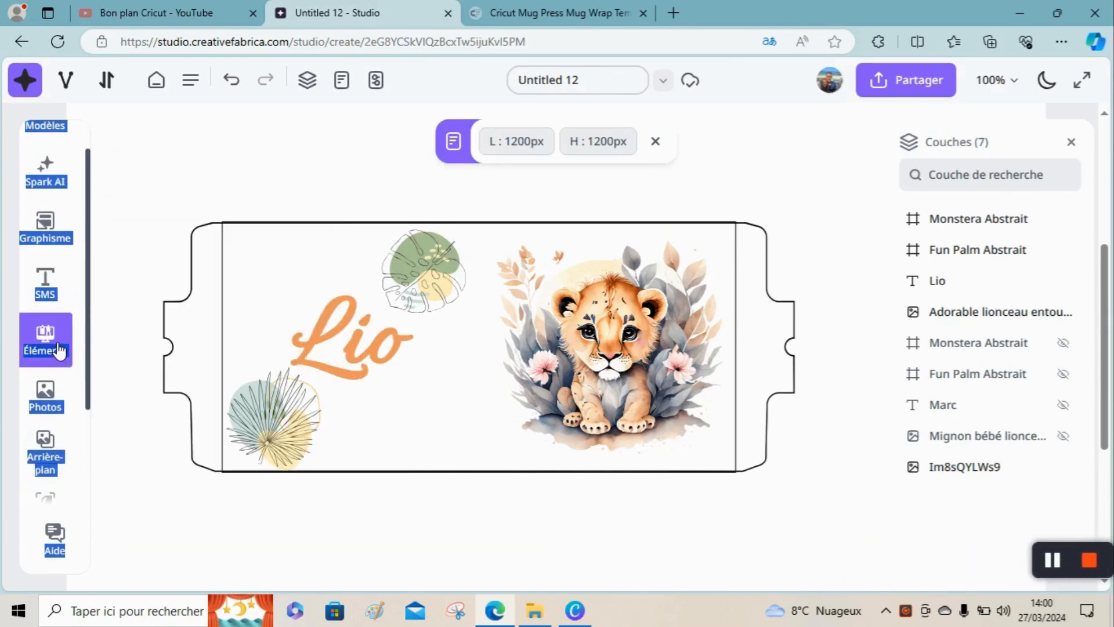
click(58, 348)
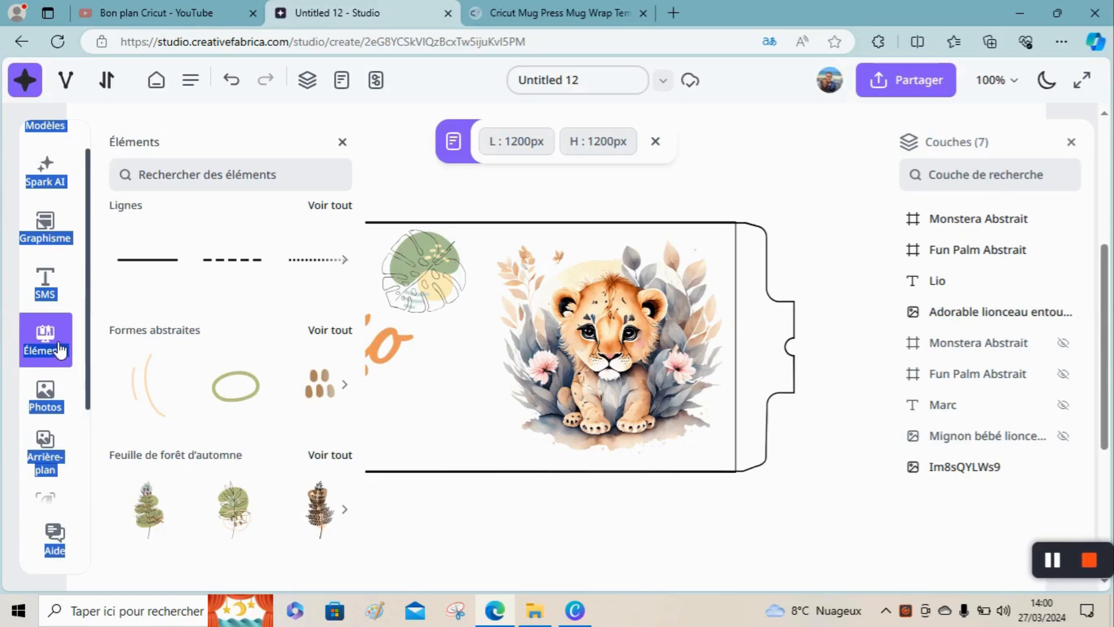
scroll(89, 348, down, 3)
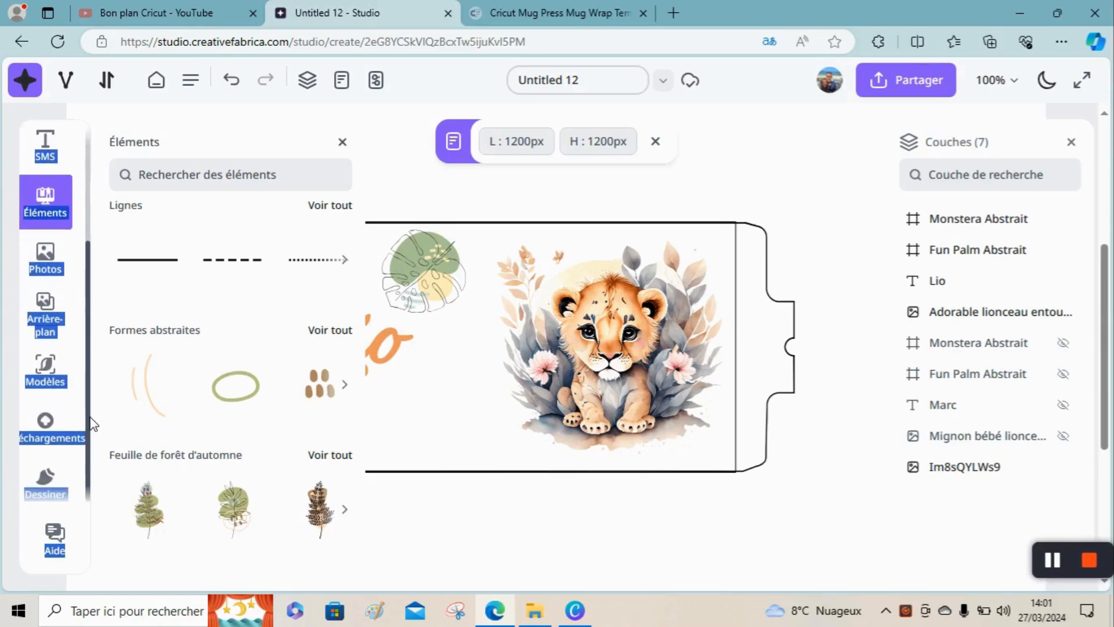
Step: Browse the photo library, the background images and the pattern collection
click(63, 270)
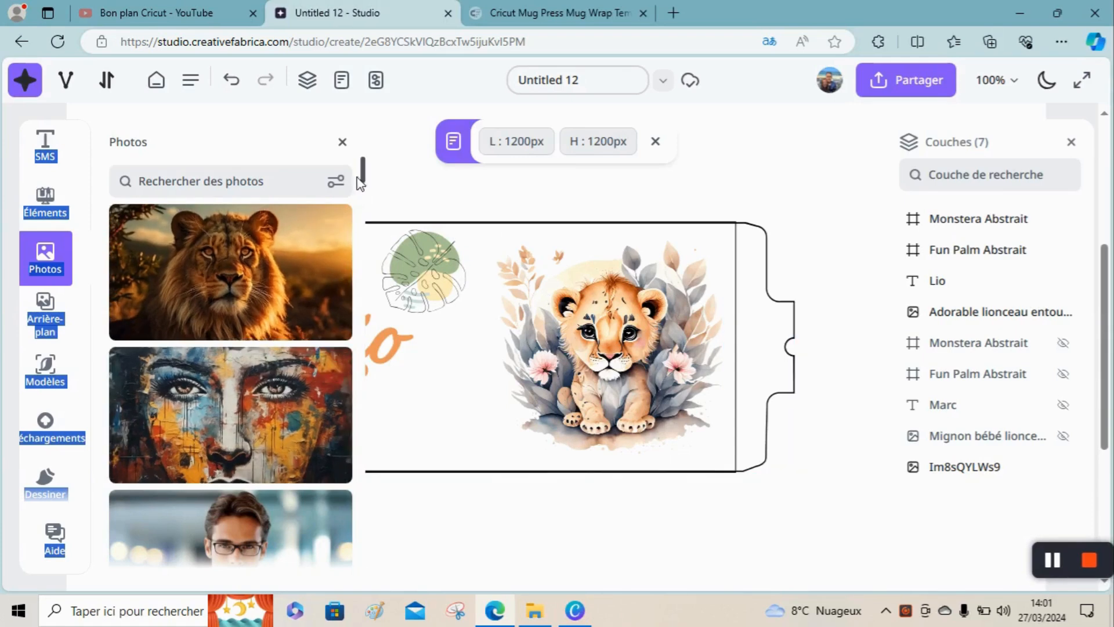
drag(363, 174, 355, 328)
scroll(355, 352, down, 5)
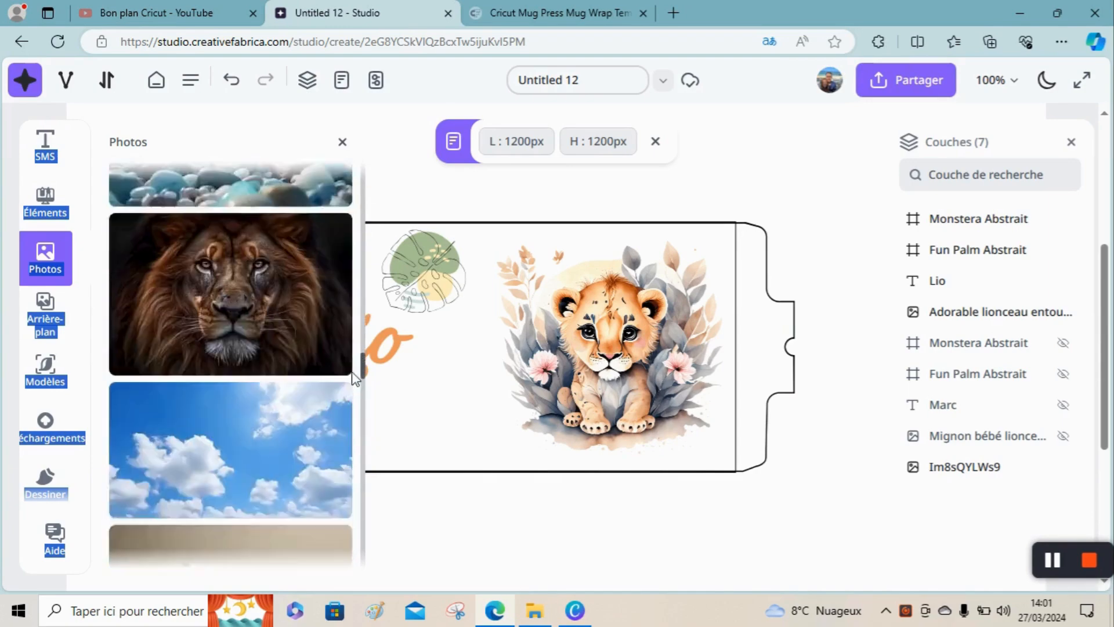
click(58, 323)
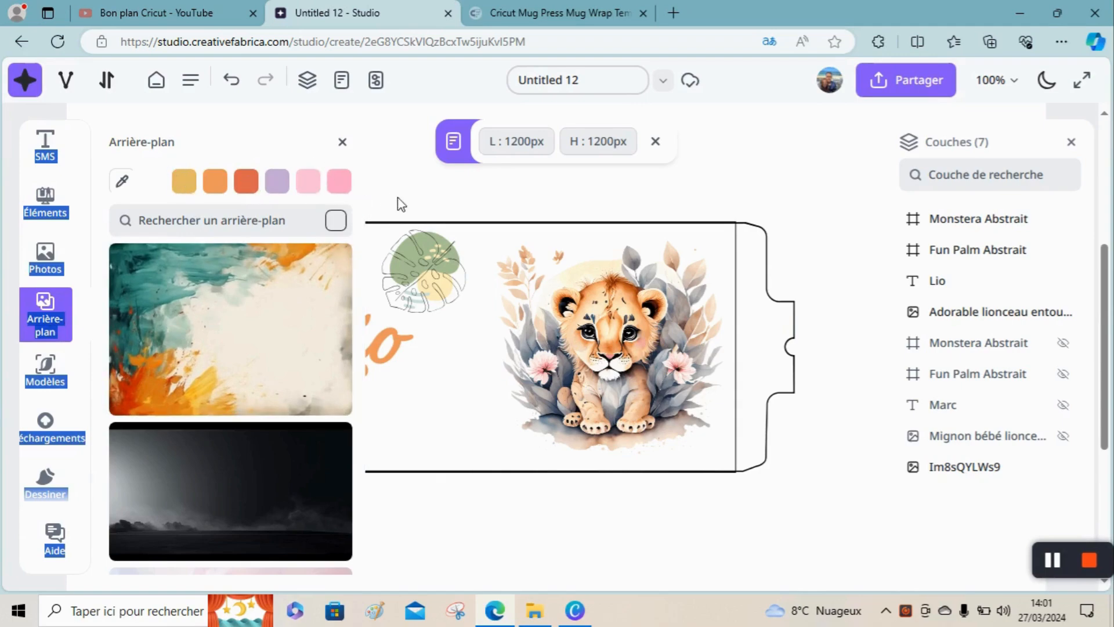
drag(362, 184, 361, 421)
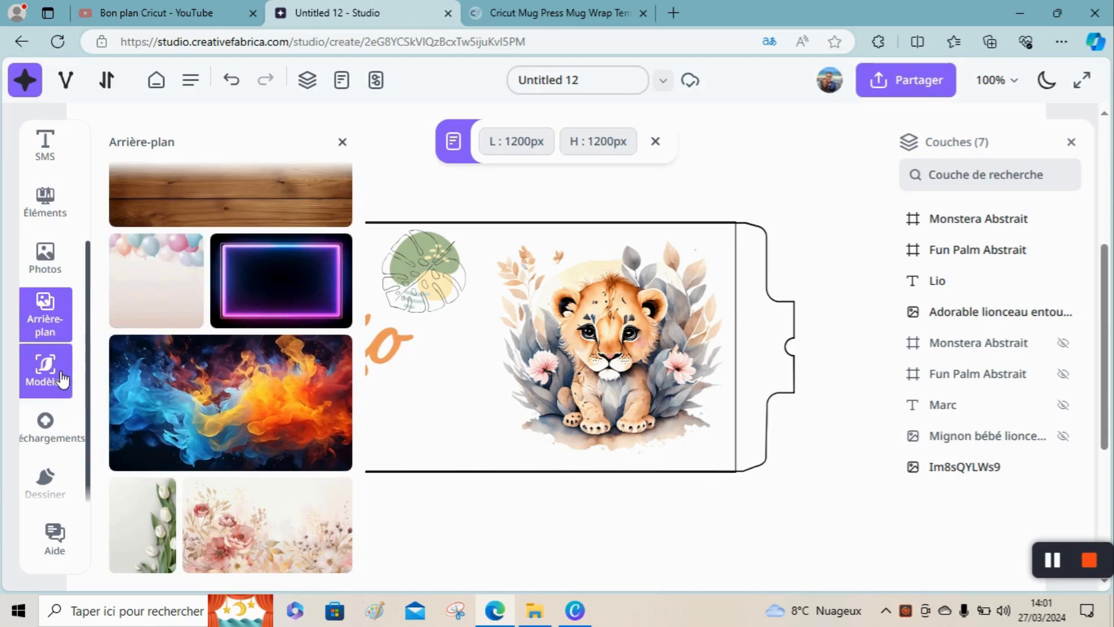
click(63, 380)
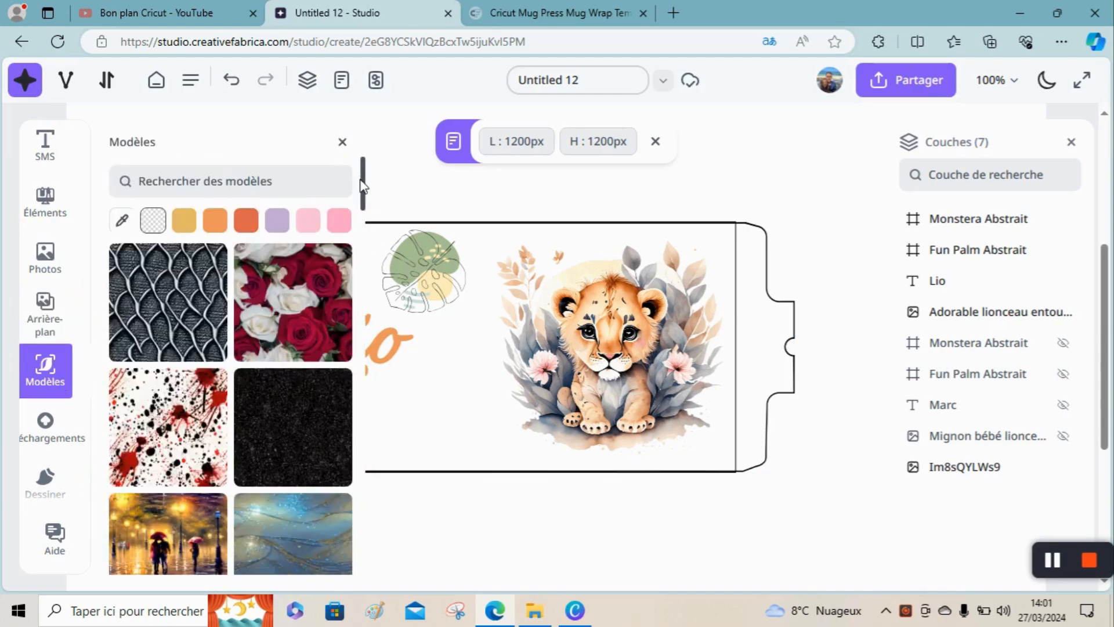
drag(359, 185, 355, 497)
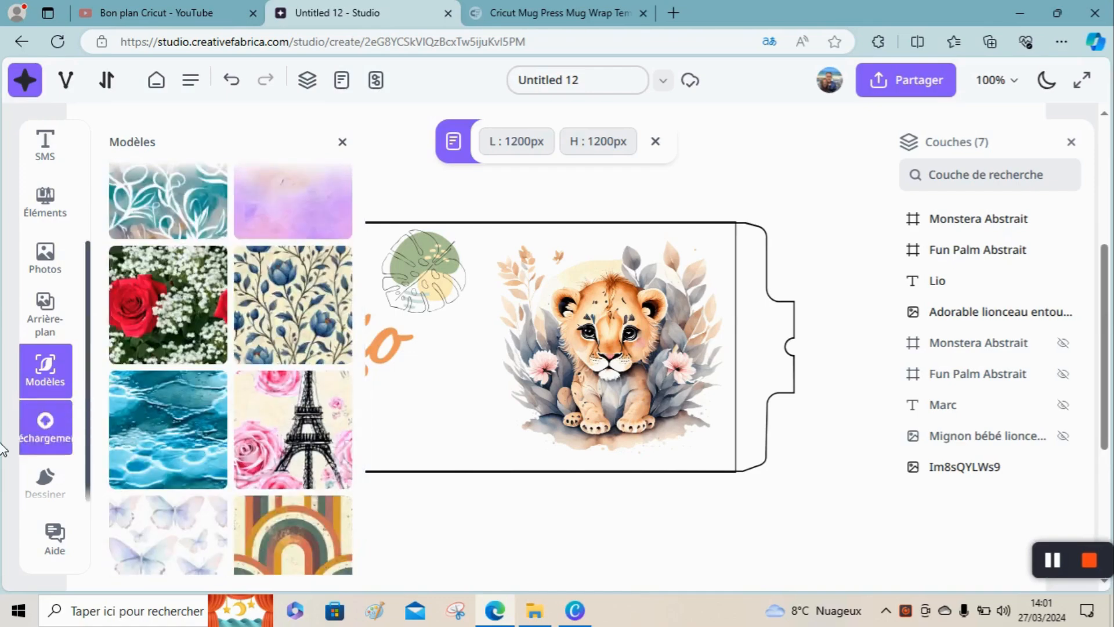
Step: Look over the uploaded files, the drawing tools, and the description of the Creative Fabrica Vectorizer
click(49, 441)
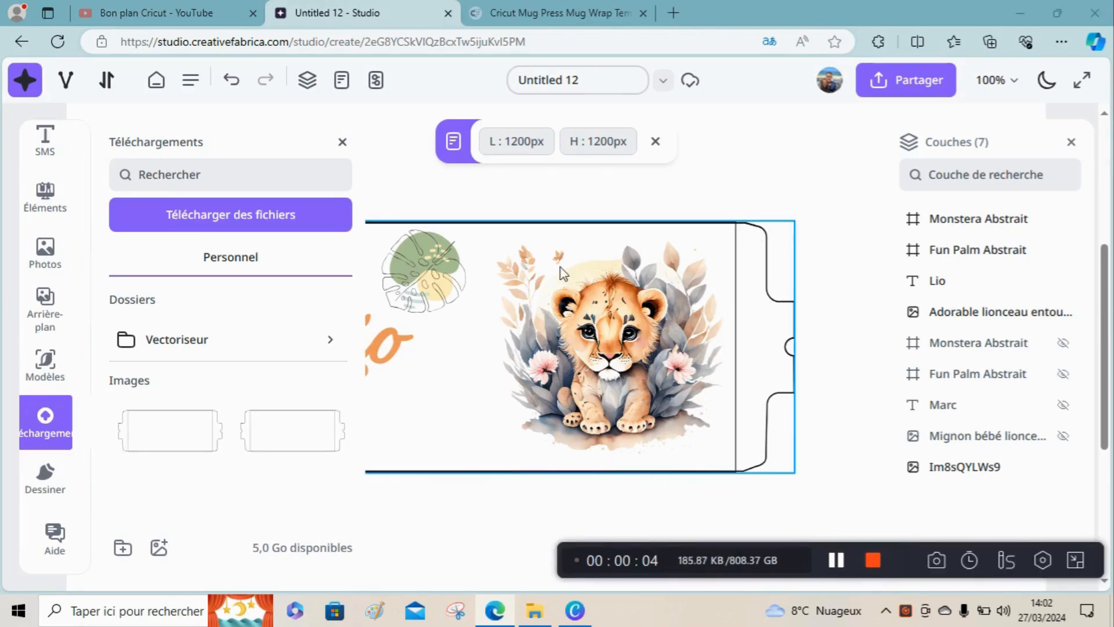
click(65, 479)
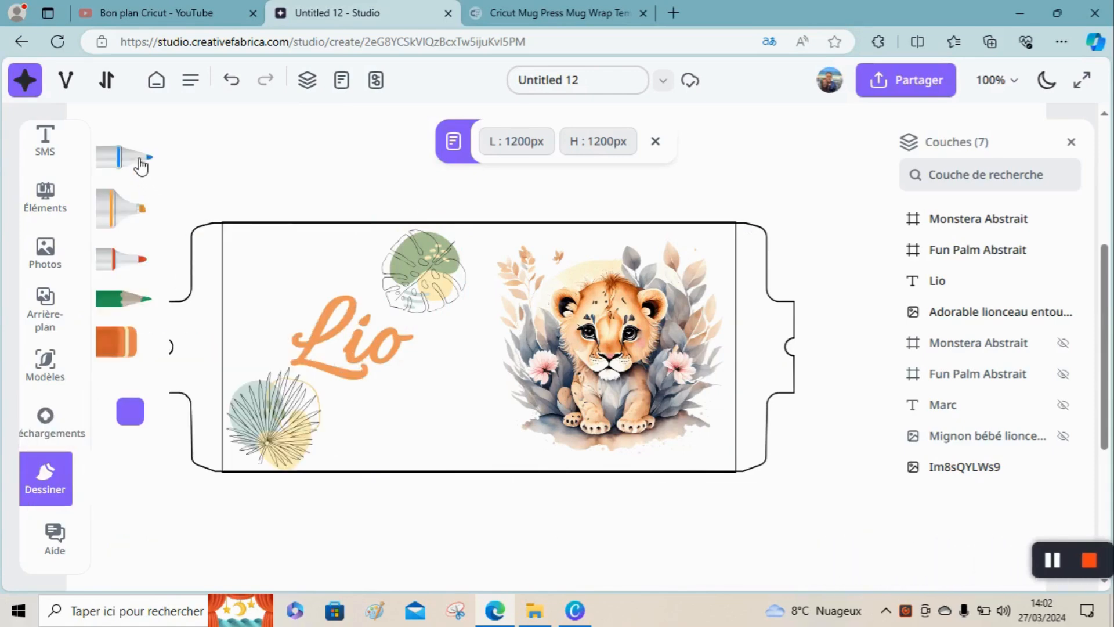
click(137, 184)
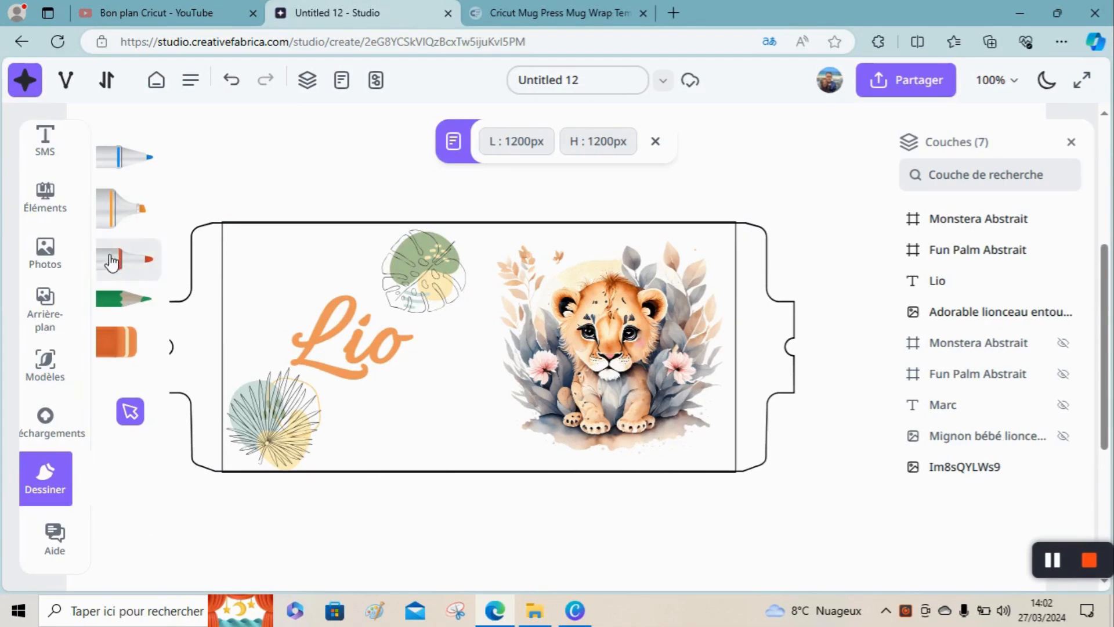
mouse_move(77, 87)
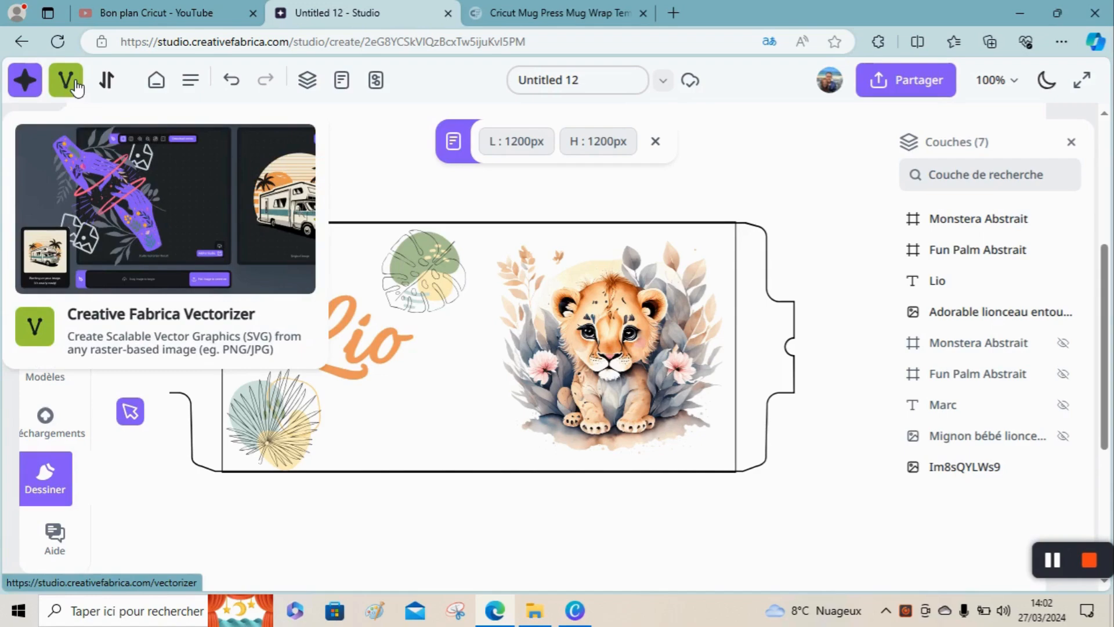
mouse_move(116, 90)
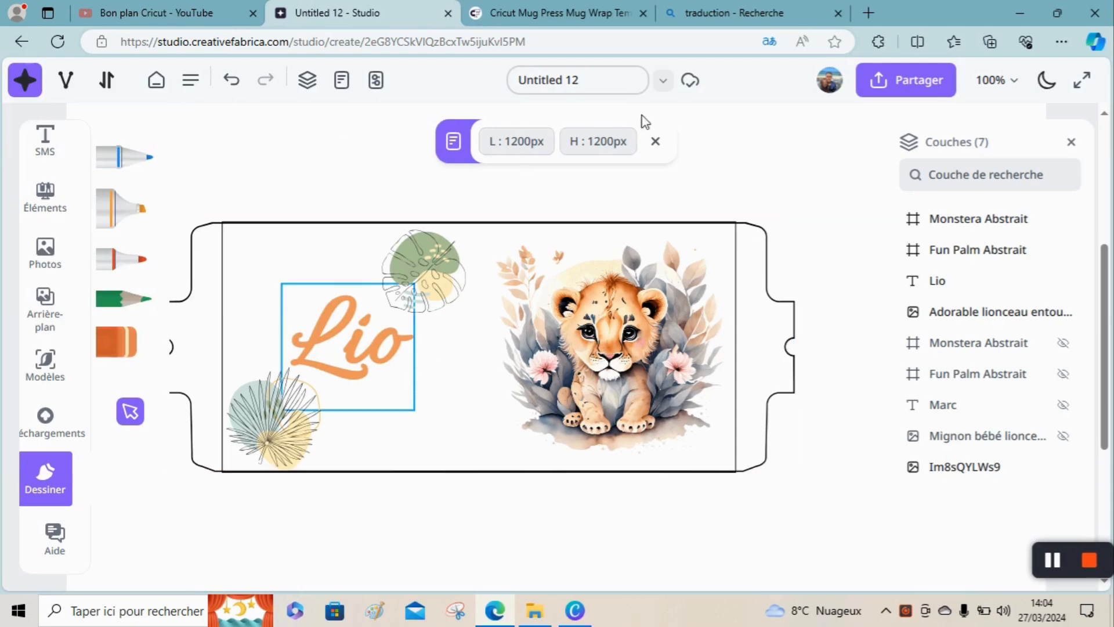
Step: Switch to the Cricut Mug Press Mug Wrap Template product page and look it over
click(580, 22)
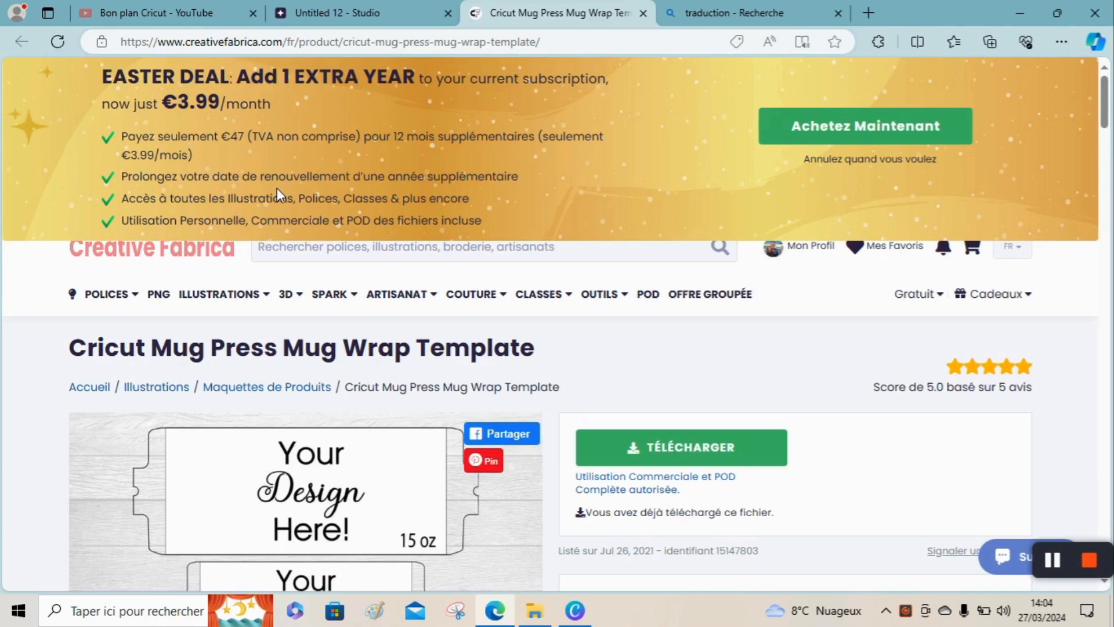
mouse_move(841, 561)
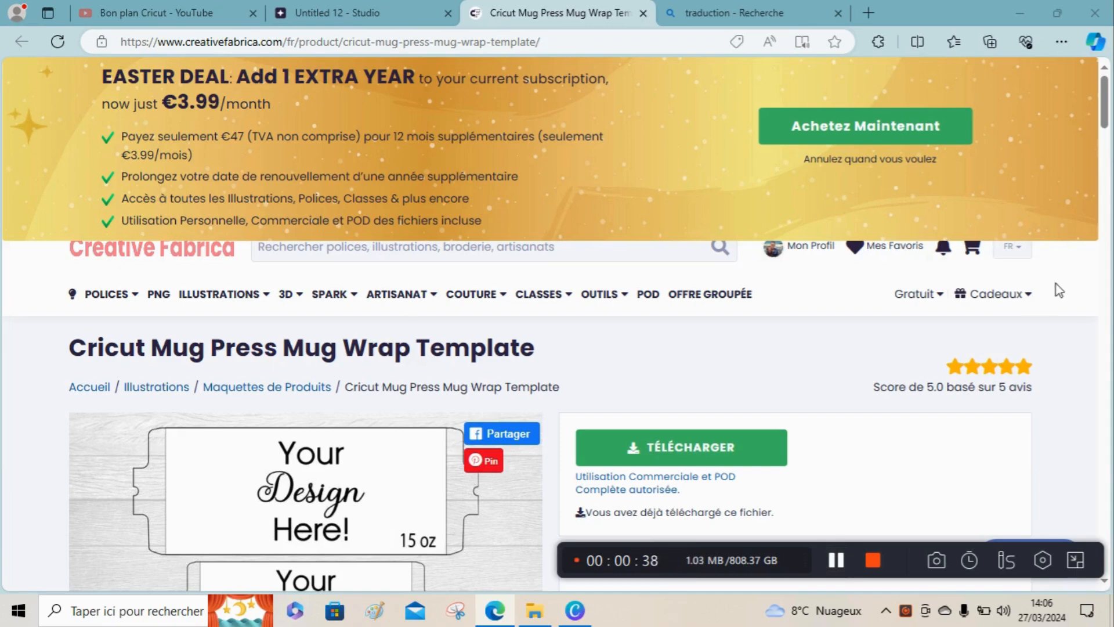
scroll(1105, 120, down, 3)
scroll(1105, 120, up, 3)
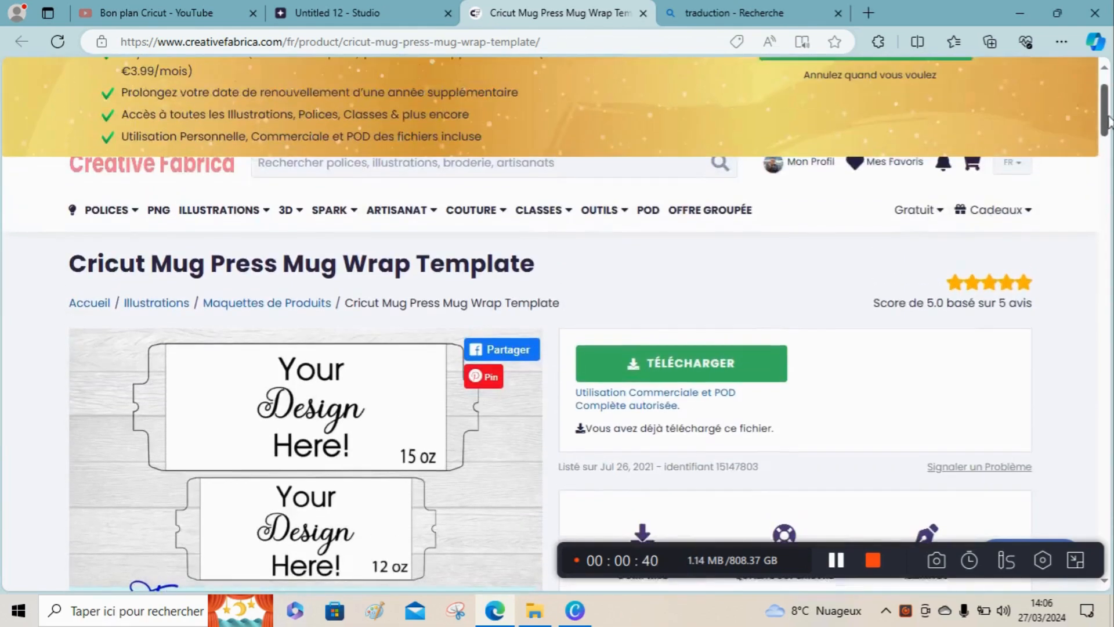
Step: Go to the Creative Fabrica home page and look through the recommended fonts, illustrations, crafts and bundles
click(201, 209)
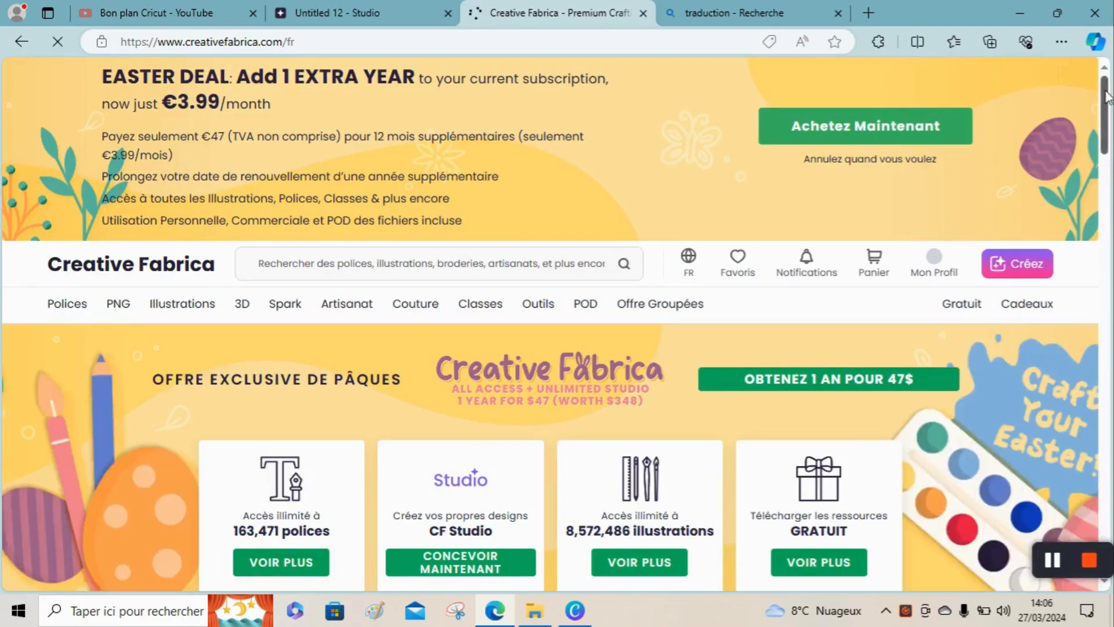
drag(1108, 90, 1111, 187)
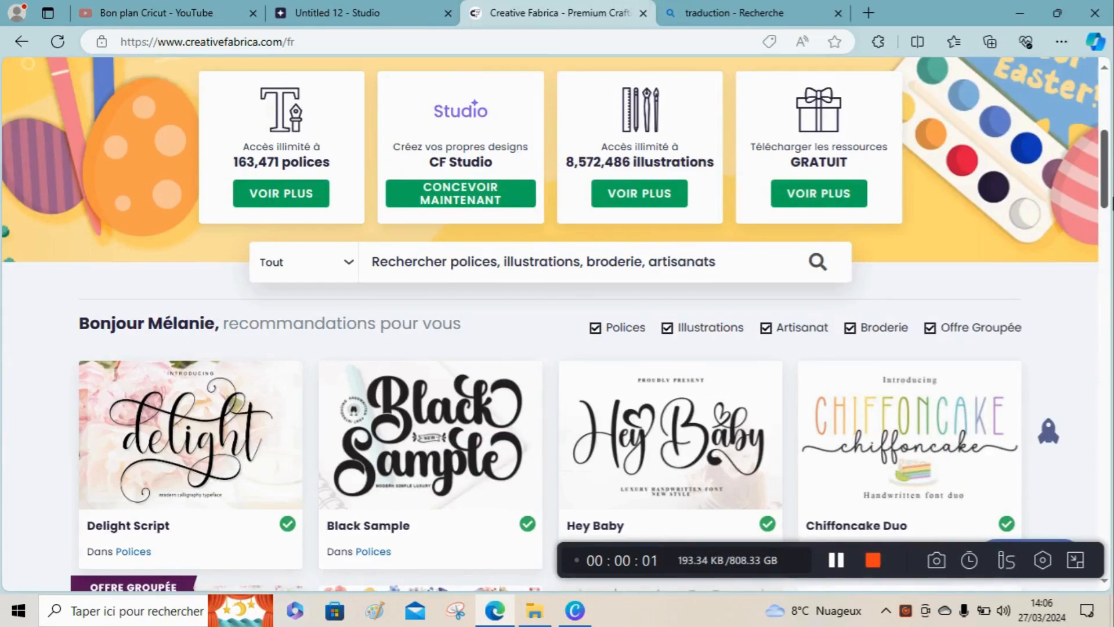
drag(1111, 197, 1110, 246)
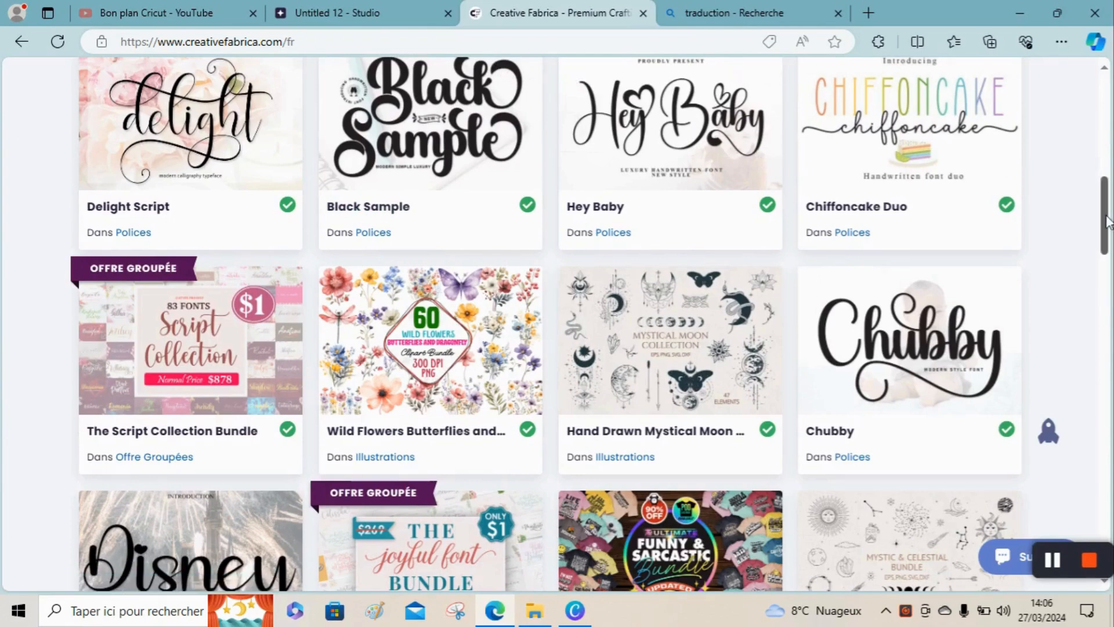
mouse_move(1108, 222)
mouse_down()
mouse_move(1108, 207)
mouse_move(1108, 242)
mouse_up()
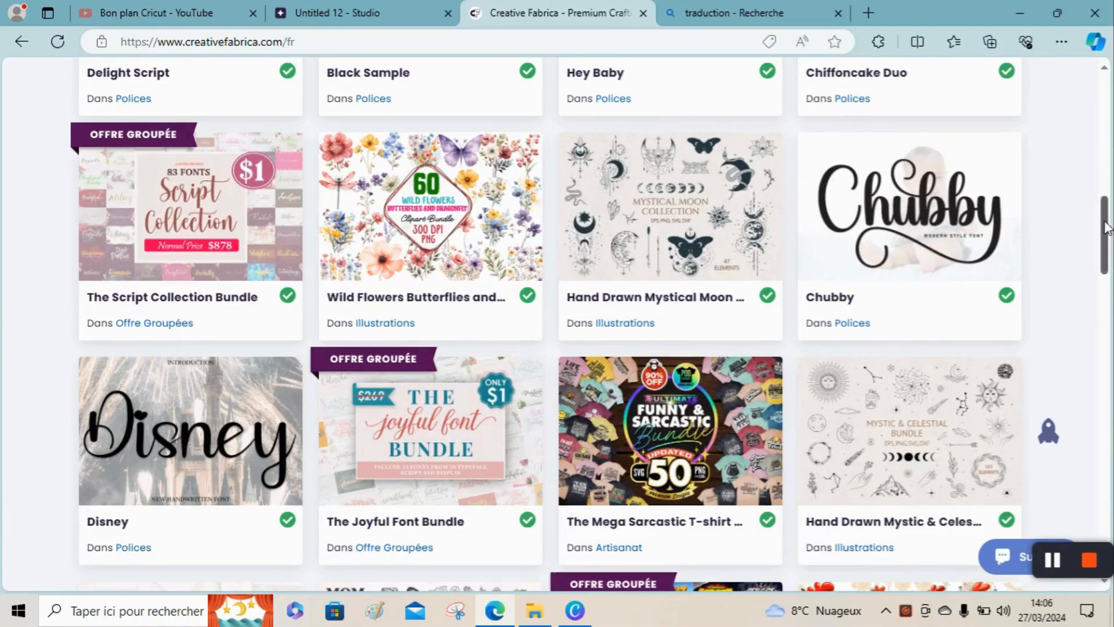
drag(1110, 238, 1109, 319)
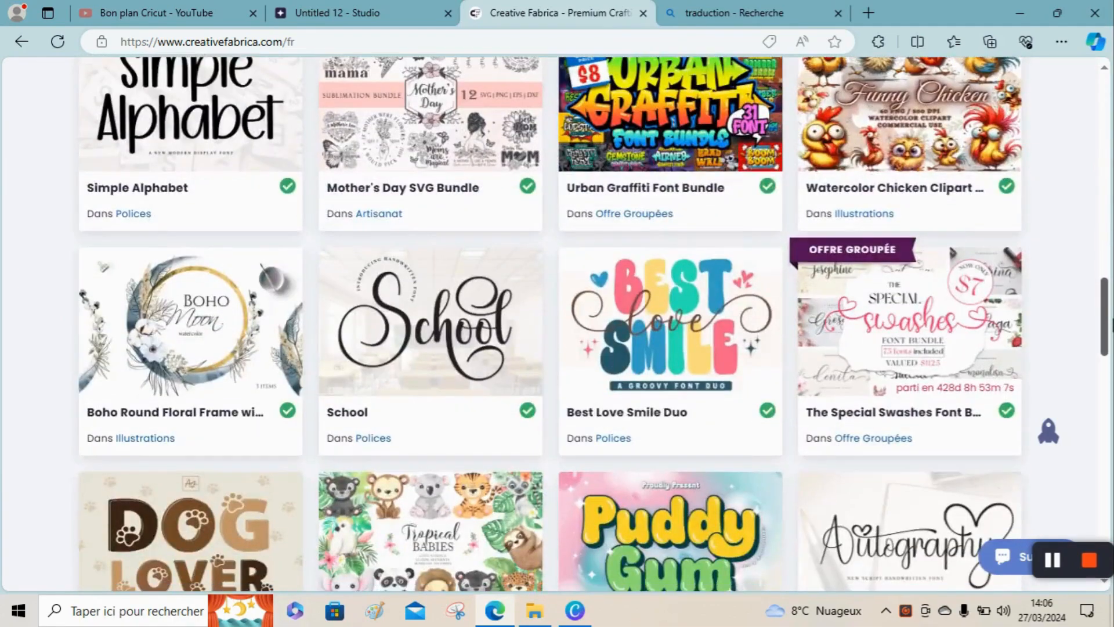
scroll(635, 304, down, 5)
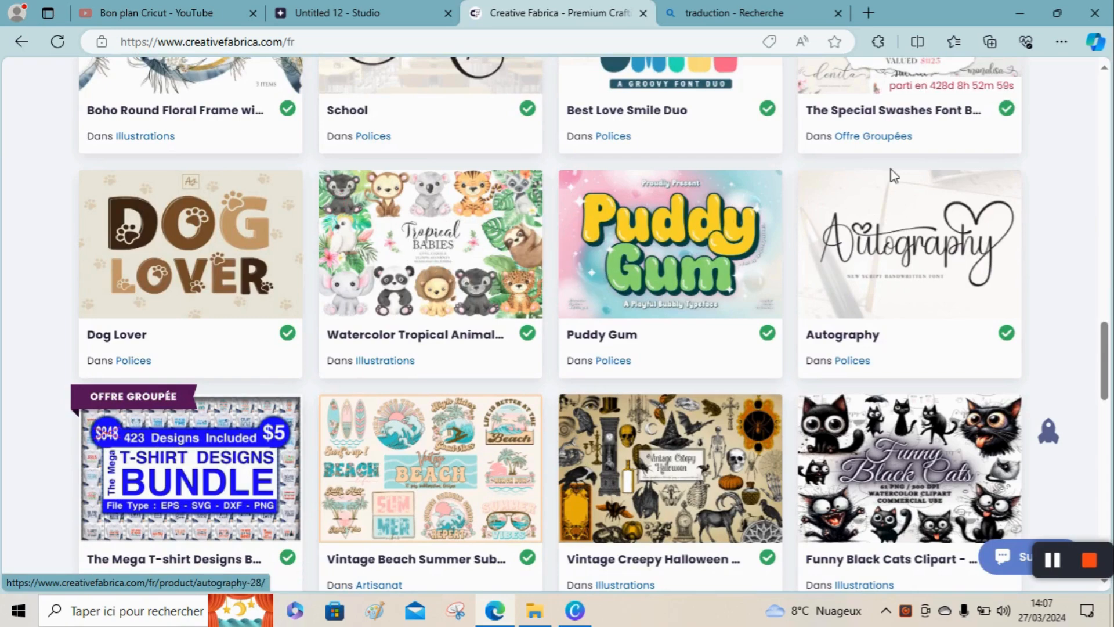
mouse_move(1106, 342)
mouse_down()
mouse_move(1110, 459)
mouse_move(1105, 222)
mouse_move(1109, 231)
mouse_up()
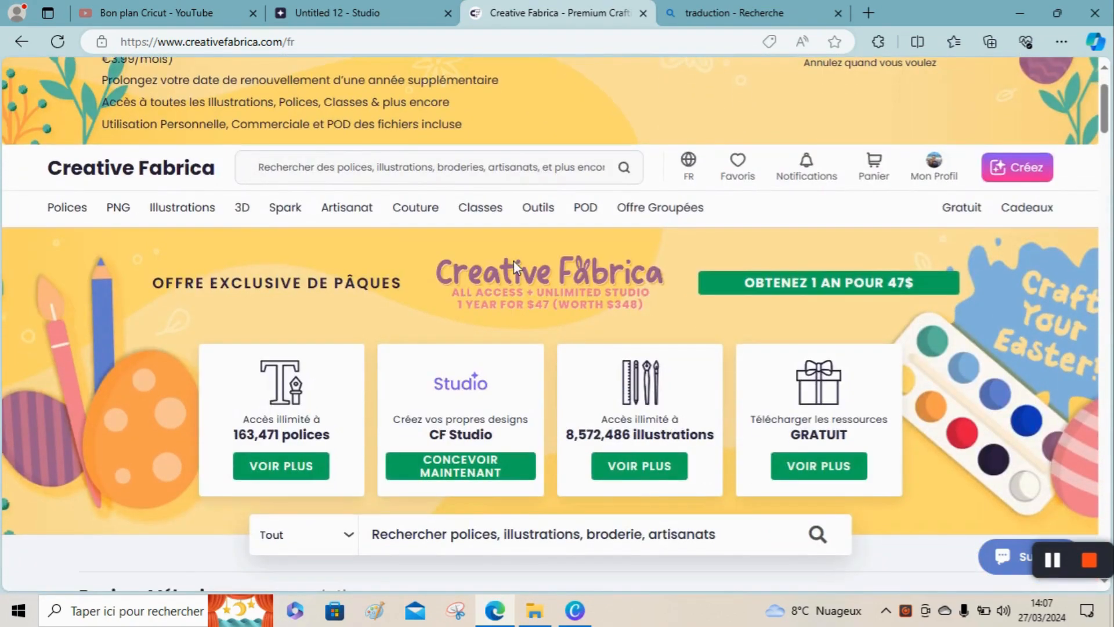
Step: Browse the popular 3D SVG paper crafts and look at the sewing and embroidery design categories
click(252, 214)
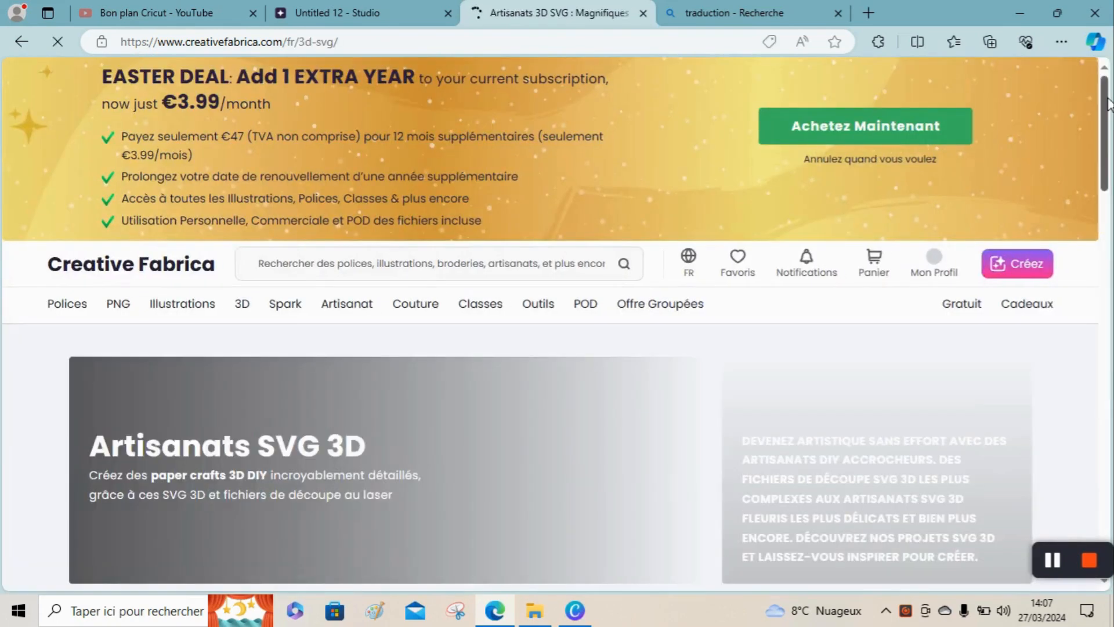
drag(1108, 104, 1110, 177)
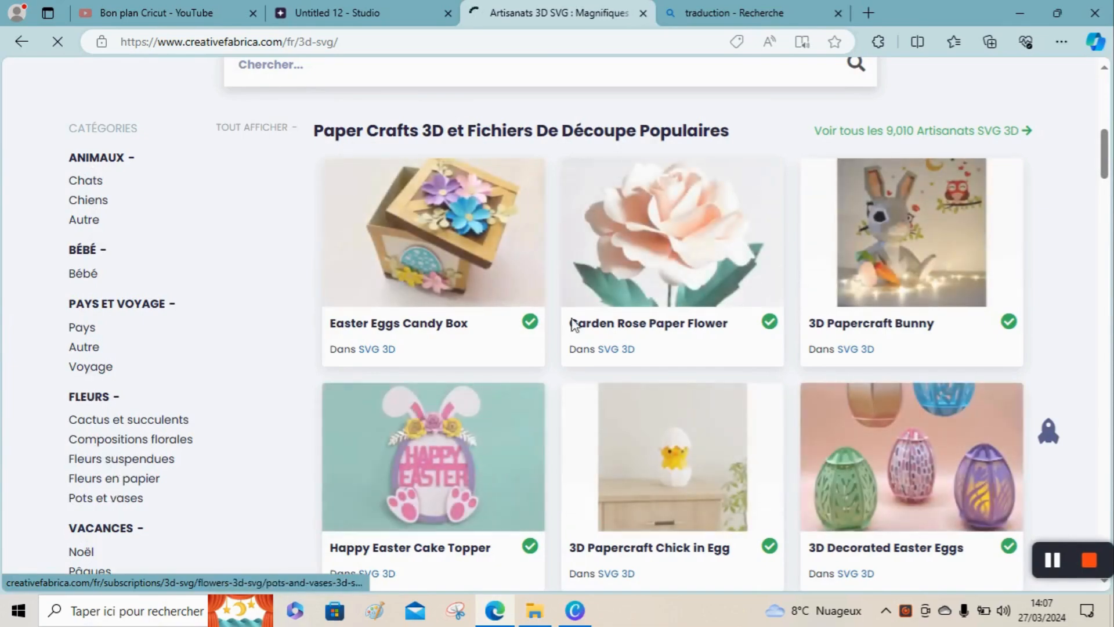
drag(1110, 159, 1110, 340)
scroll(1110, 255, down, 1)
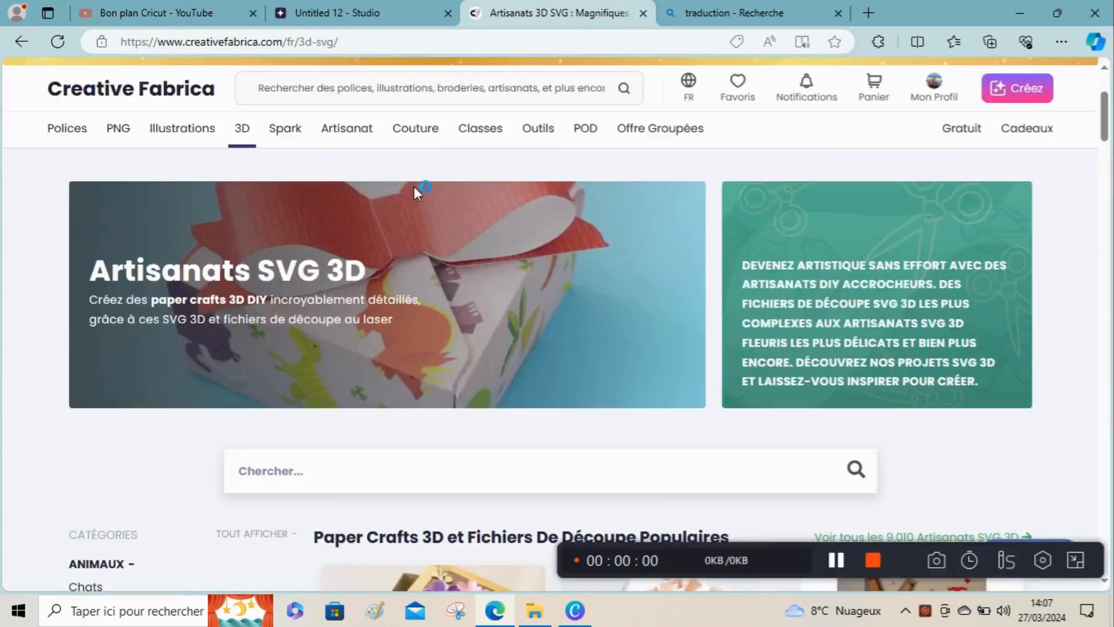
mouse_move(420, 138)
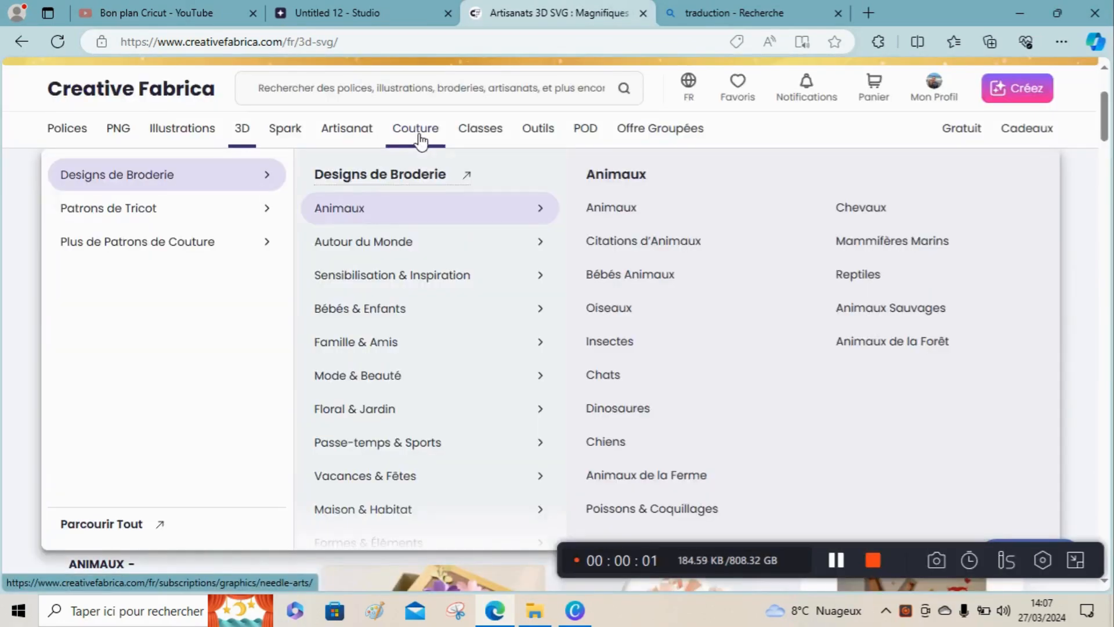